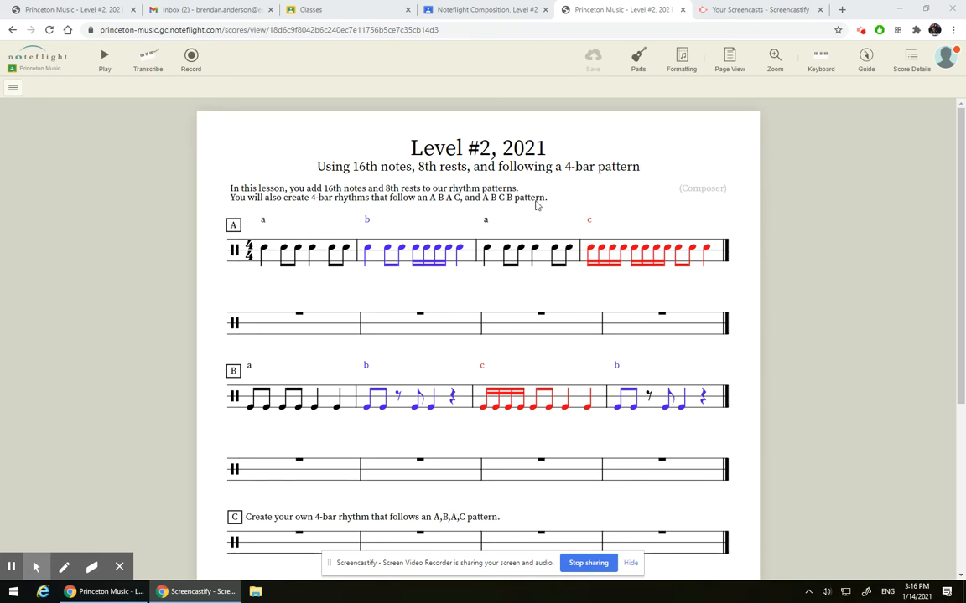
Show the Edit and Duration tool groups in the score editor's toolbar.
scroll(536, 205, down, 1)
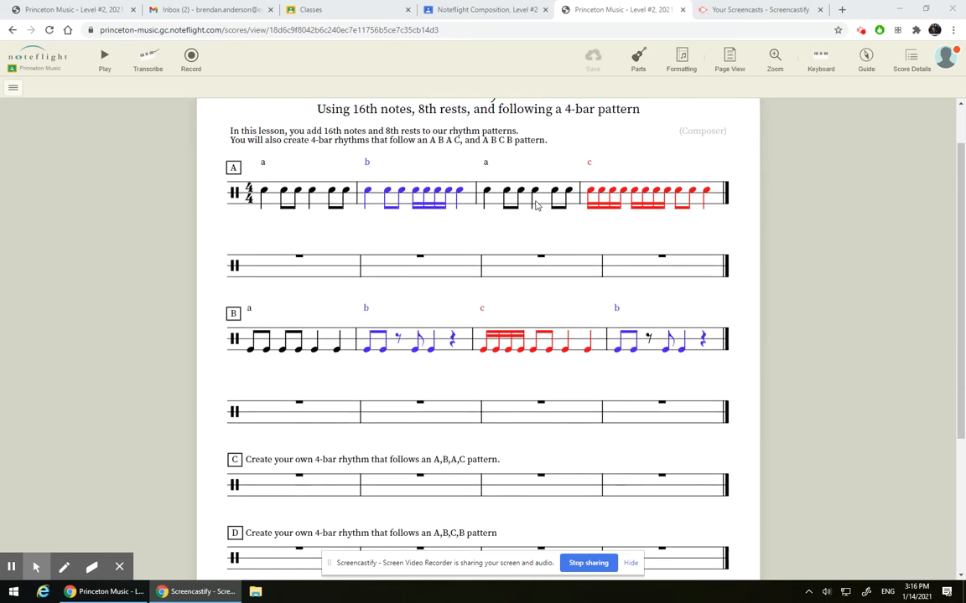
scroll(536, 205, up, 1)
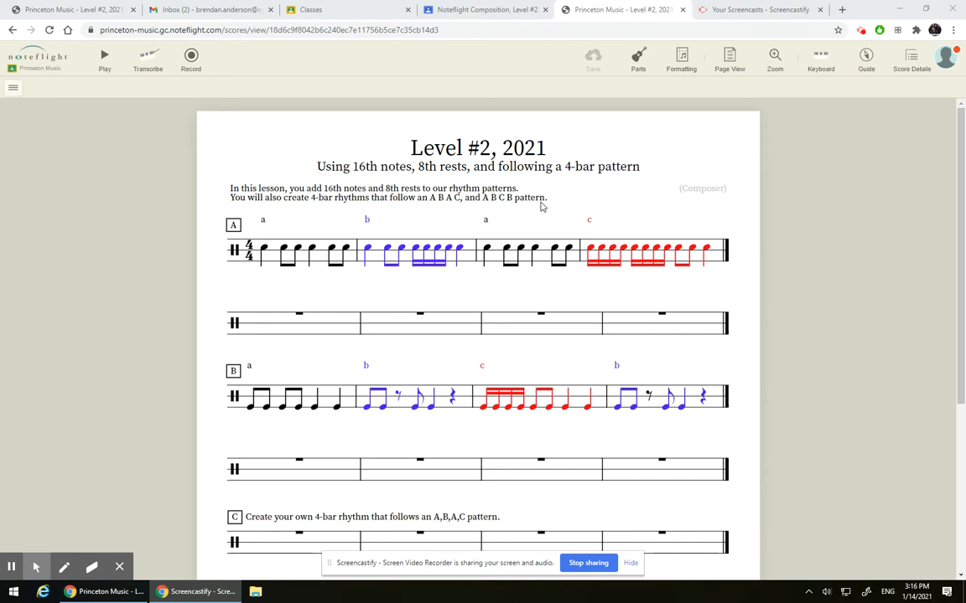
click(11, 89)
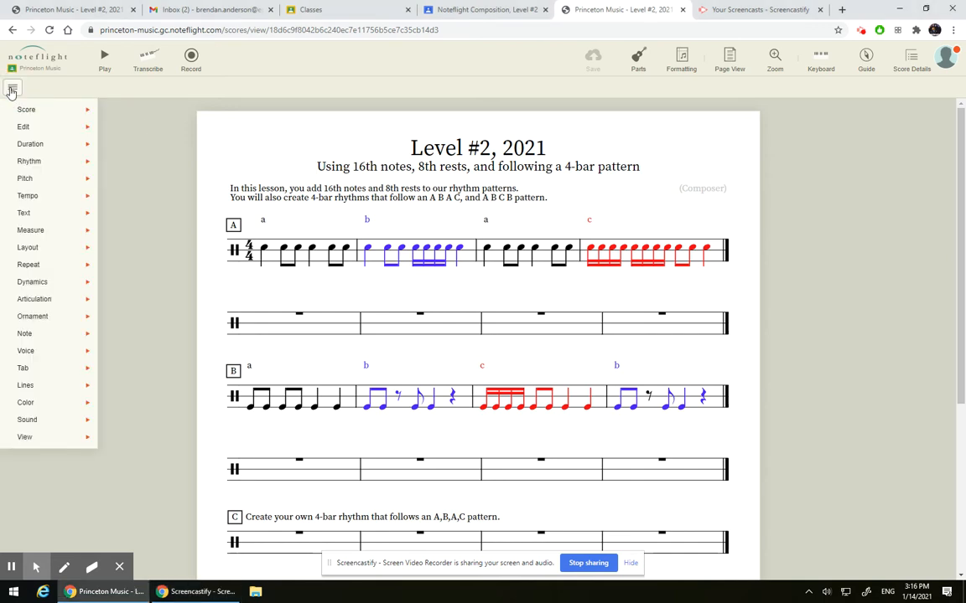
mouse_move(8, 126)
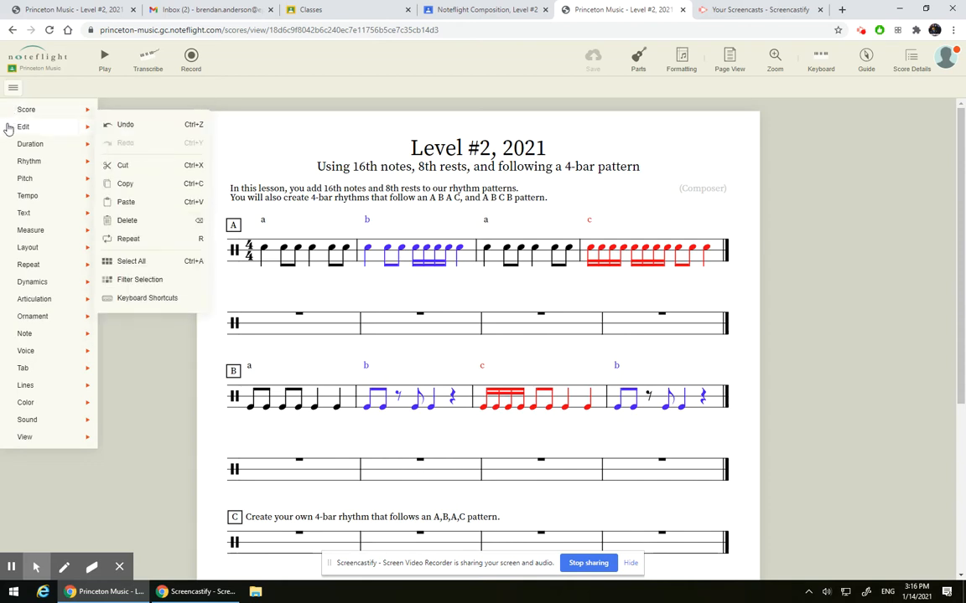
click(8, 126)
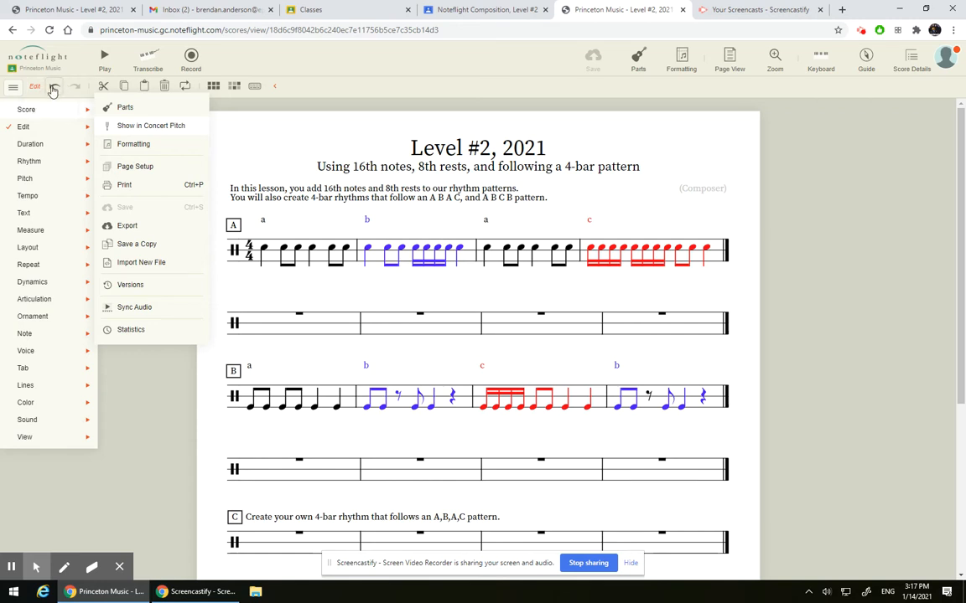
mouse_move(5, 151)
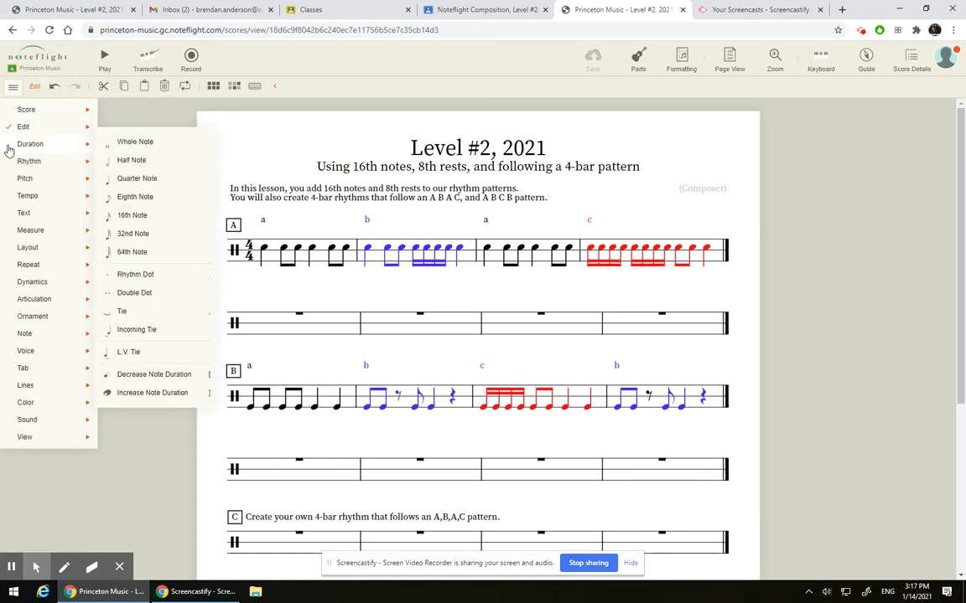
click(8, 147)
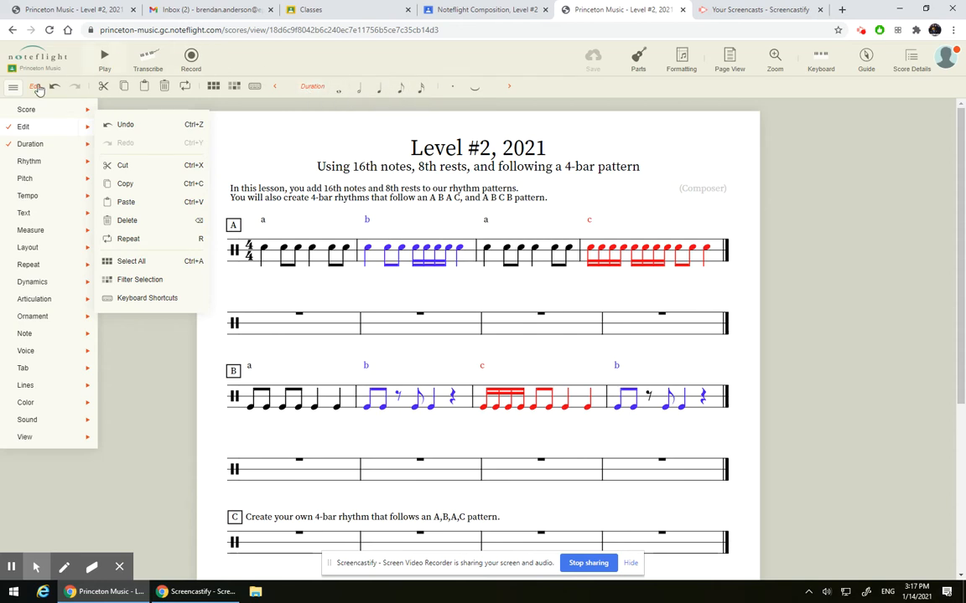
click(13, 86)
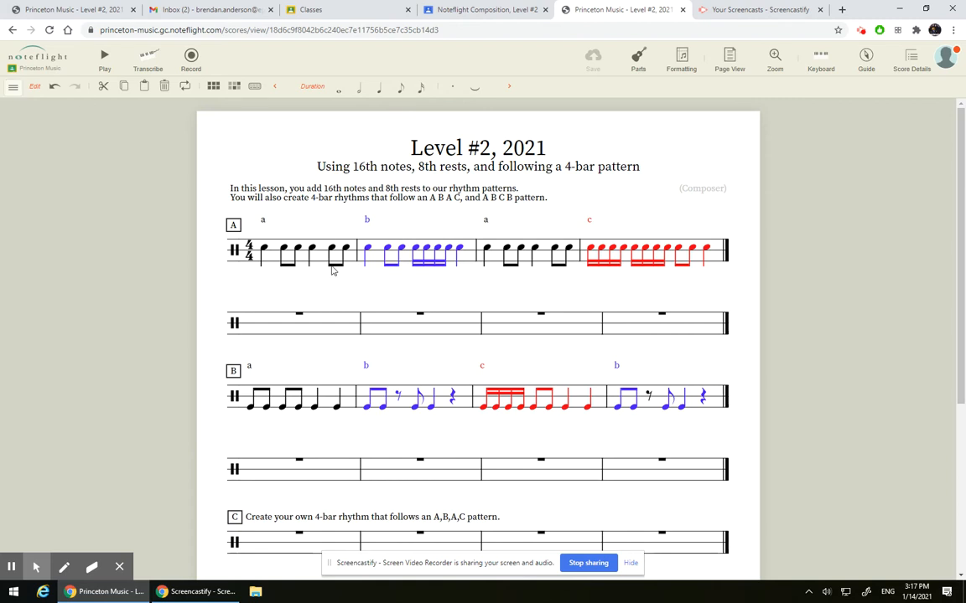
Examine the A B A C pattern in rhythm A, comparing the two "a" bars with each other and the "b" bar with the "c" bar.
scroll(328, 255, down, 1)
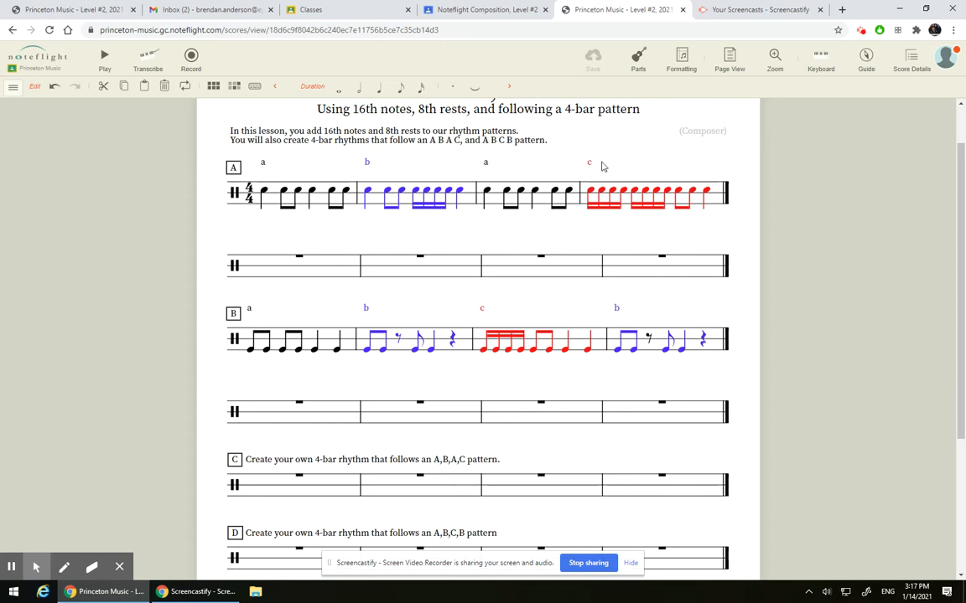
click(323, 203)
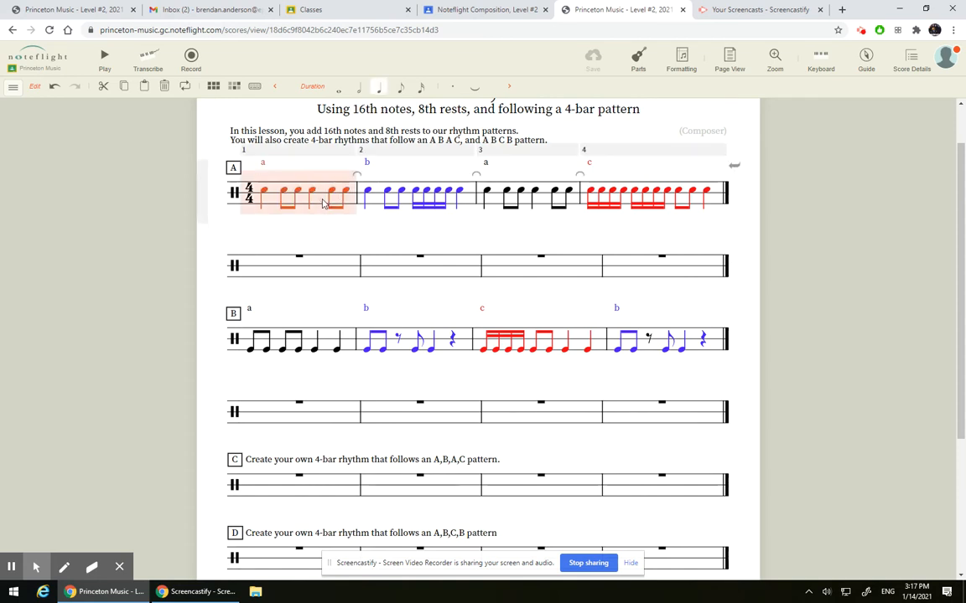
click(543, 201)
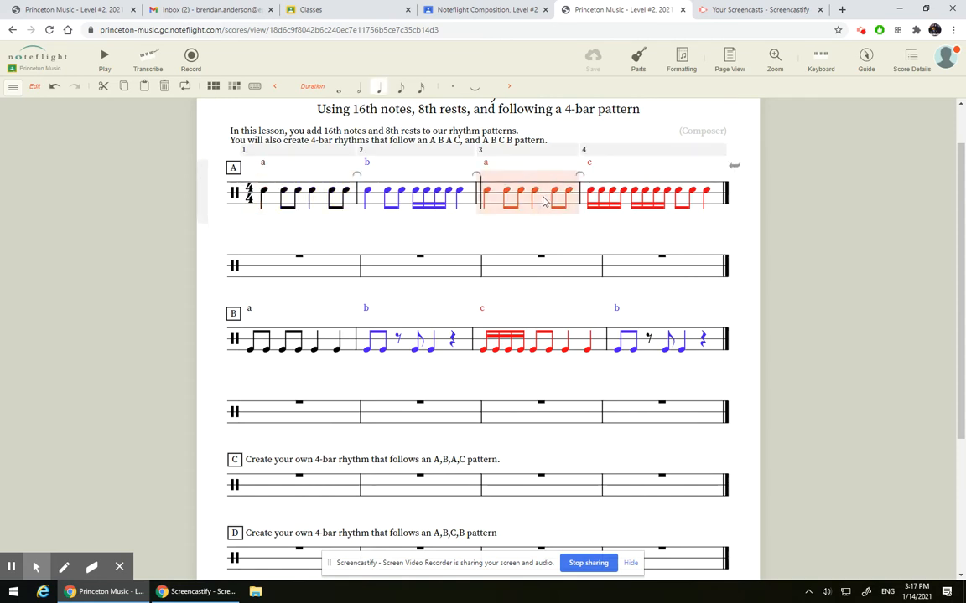
click(322, 203)
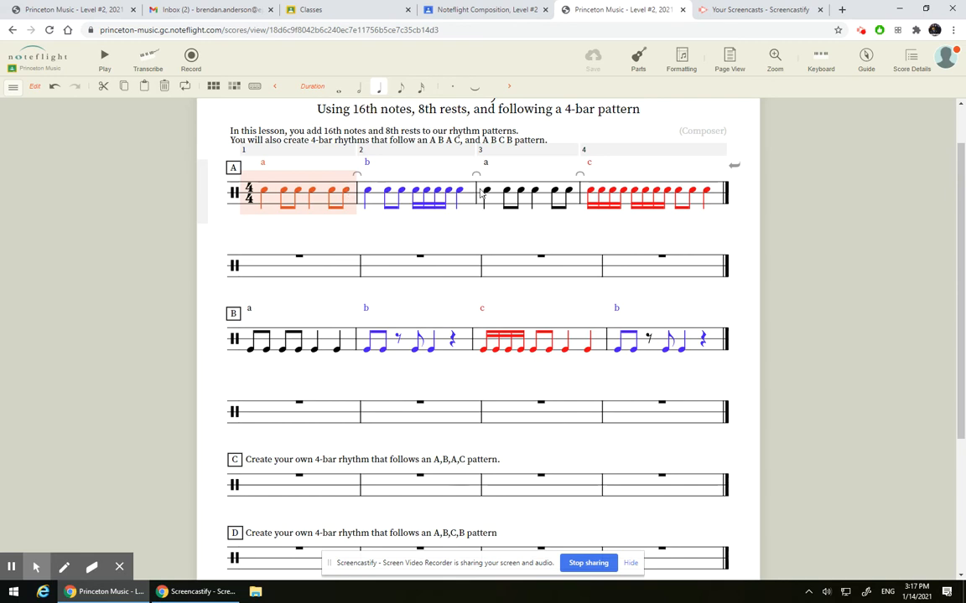
click(530, 198)
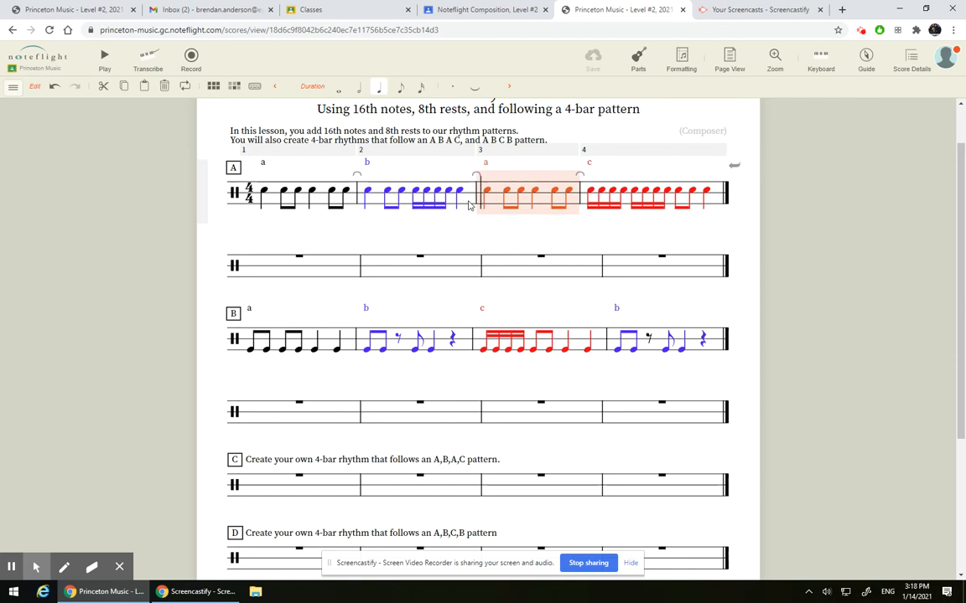
click(422, 186)
click(717, 200)
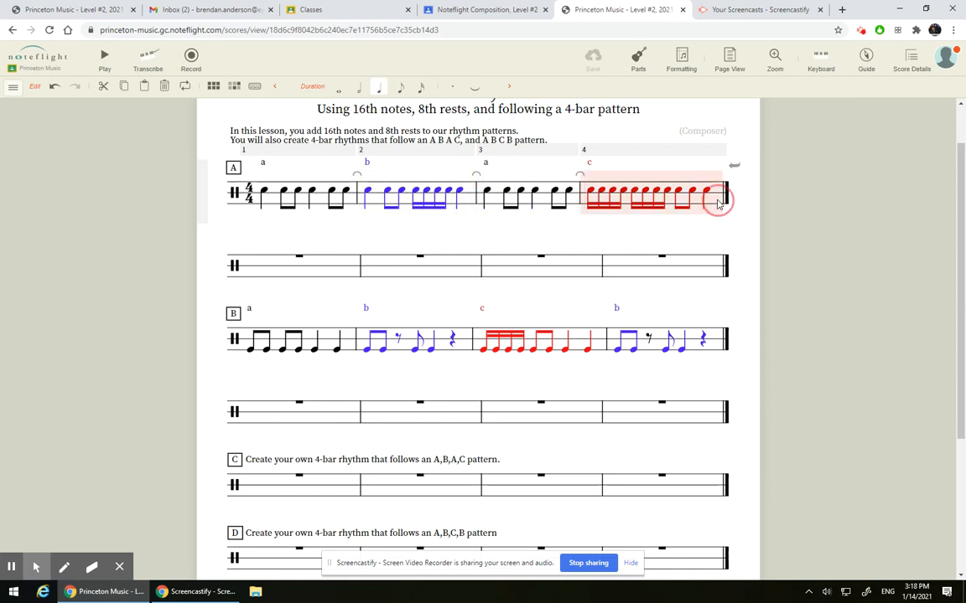
click(421, 186)
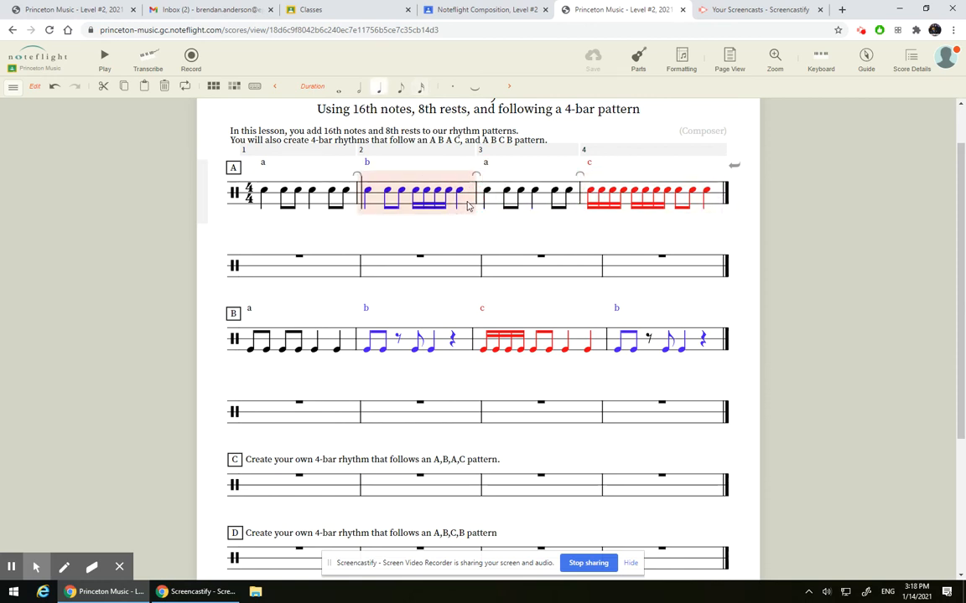
click(718, 200)
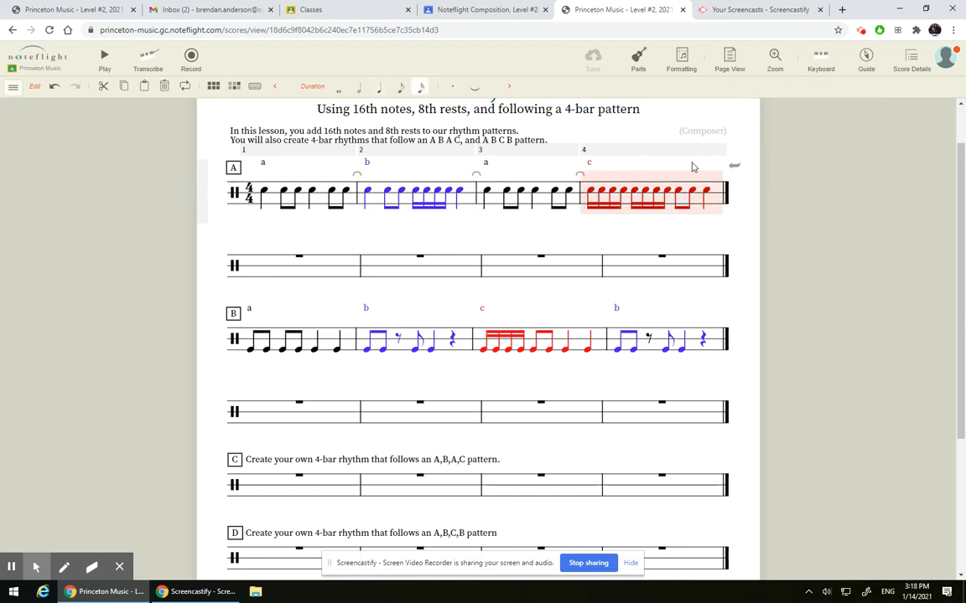
click(742, 180)
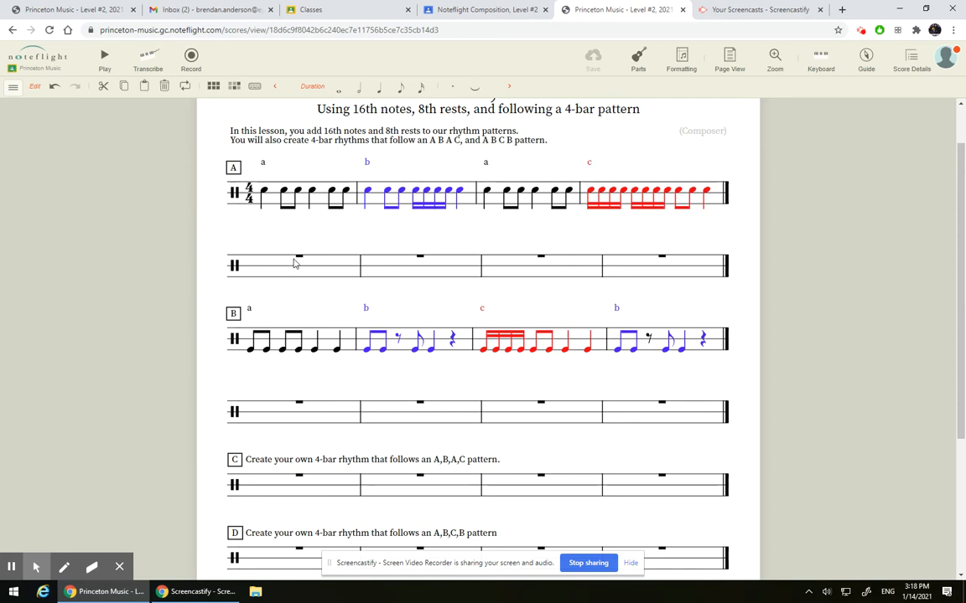
Enter a quarter note and two eighth notes on the first two beats of measure 5, the blank bar below rhythm A.
click(325, 271)
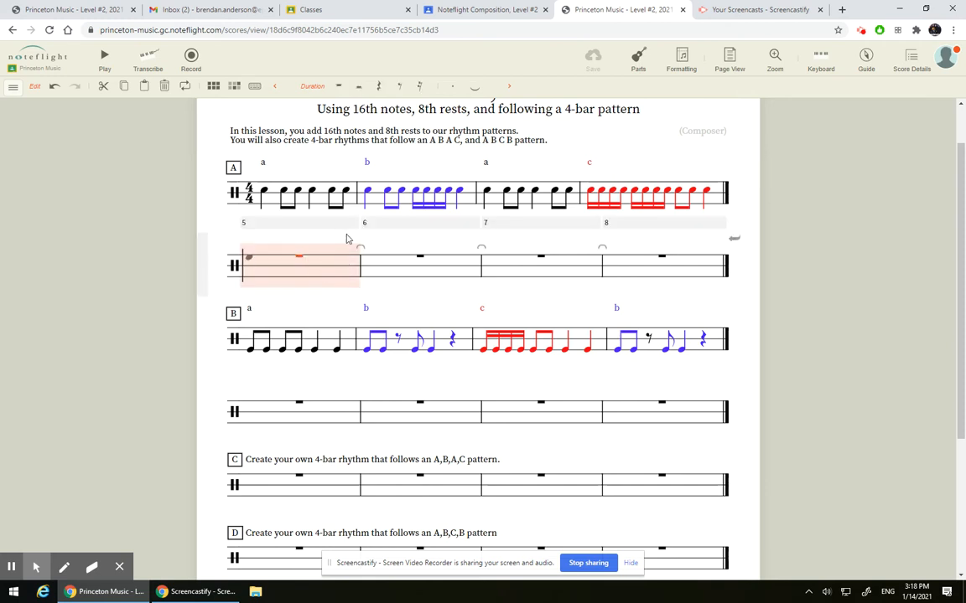
click(260, 267)
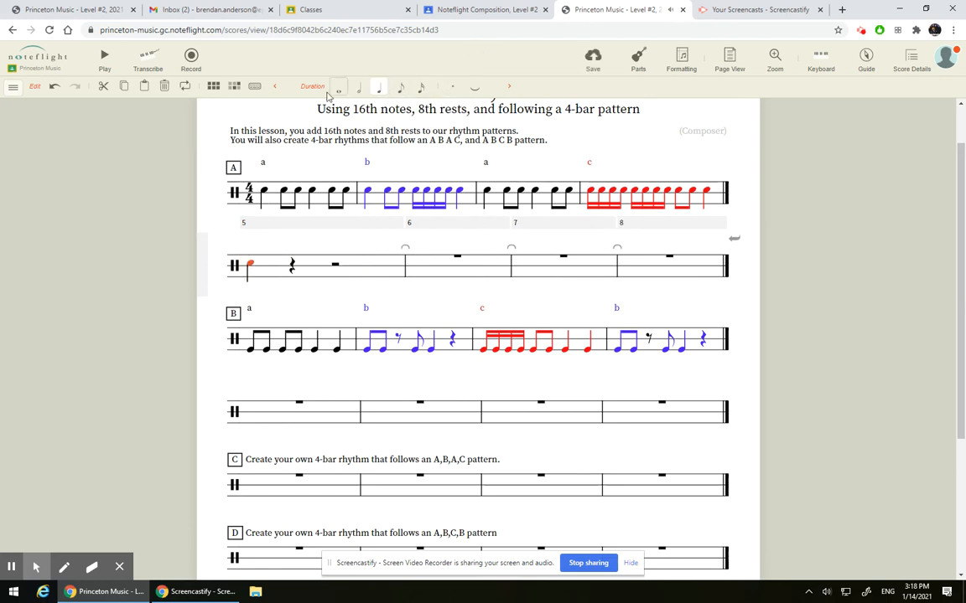
click(293, 266)
click(399, 86)
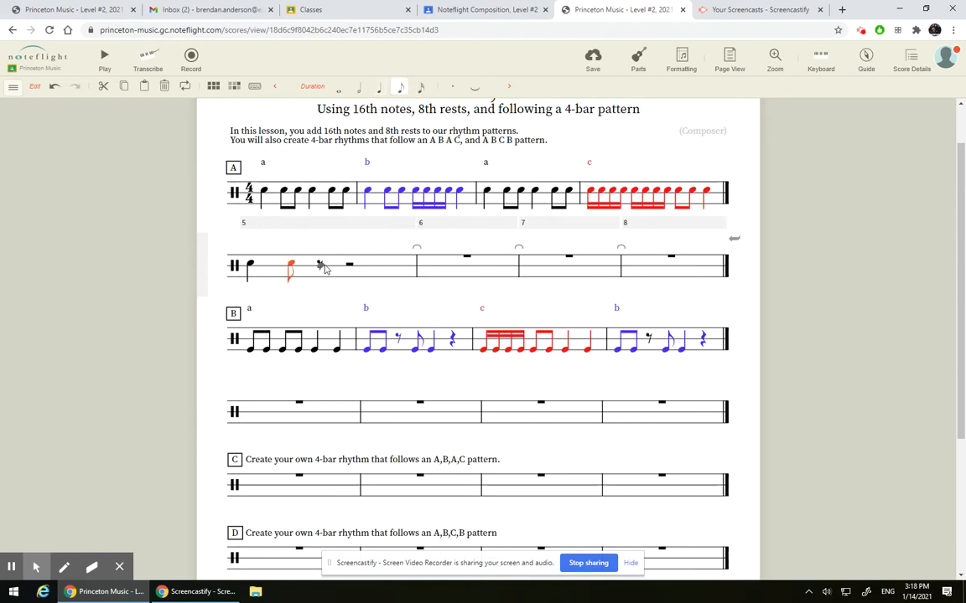
click(320, 267)
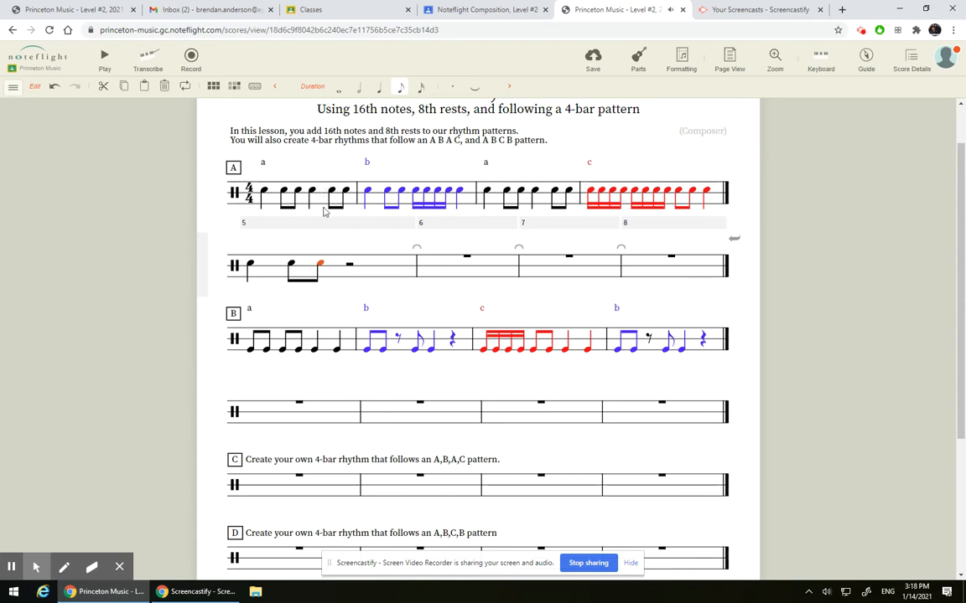
Complete measure 5 with a quarter note on beat 3 and two eighth notes on beat 4.
click(343, 264)
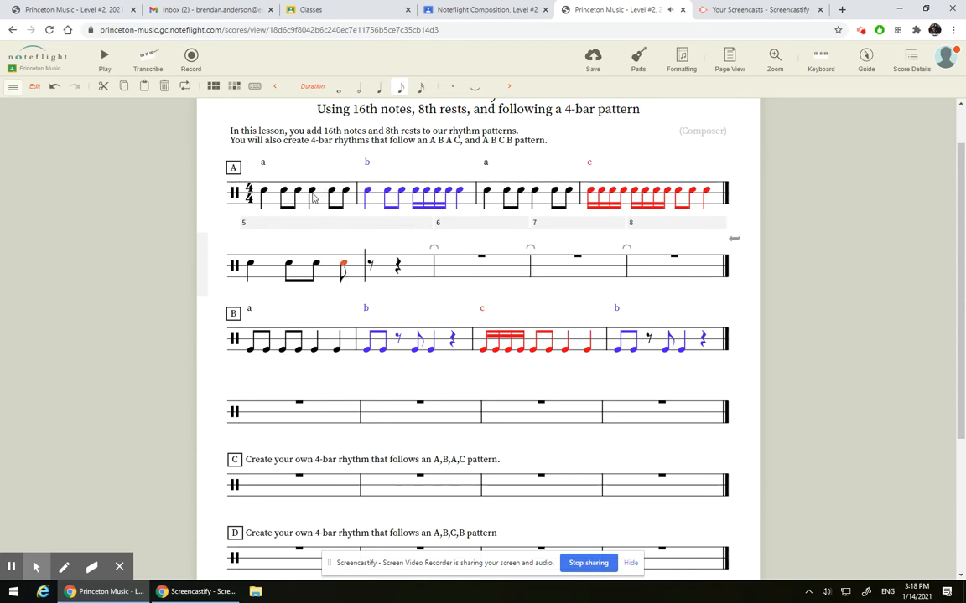
click(380, 89)
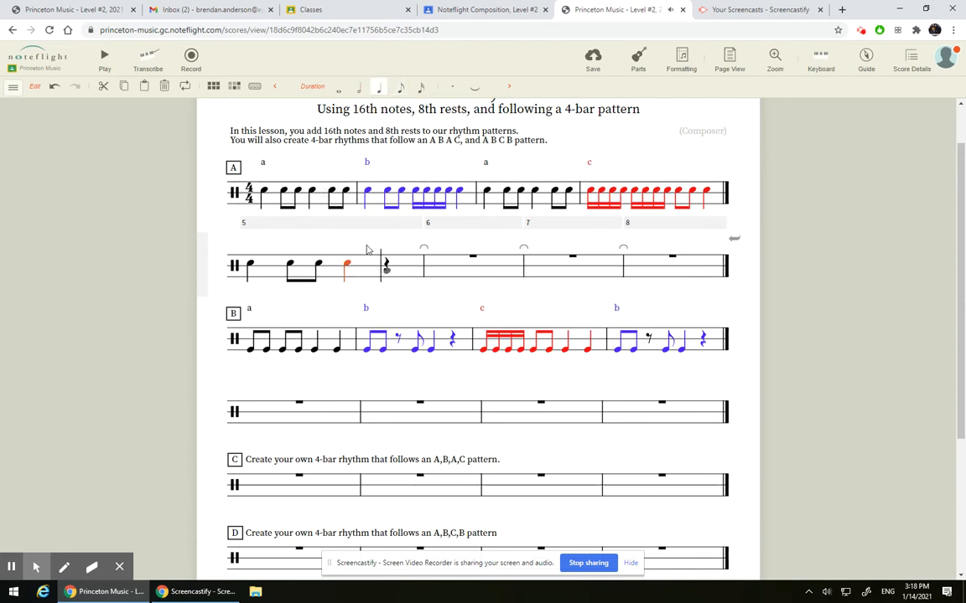
click(391, 266)
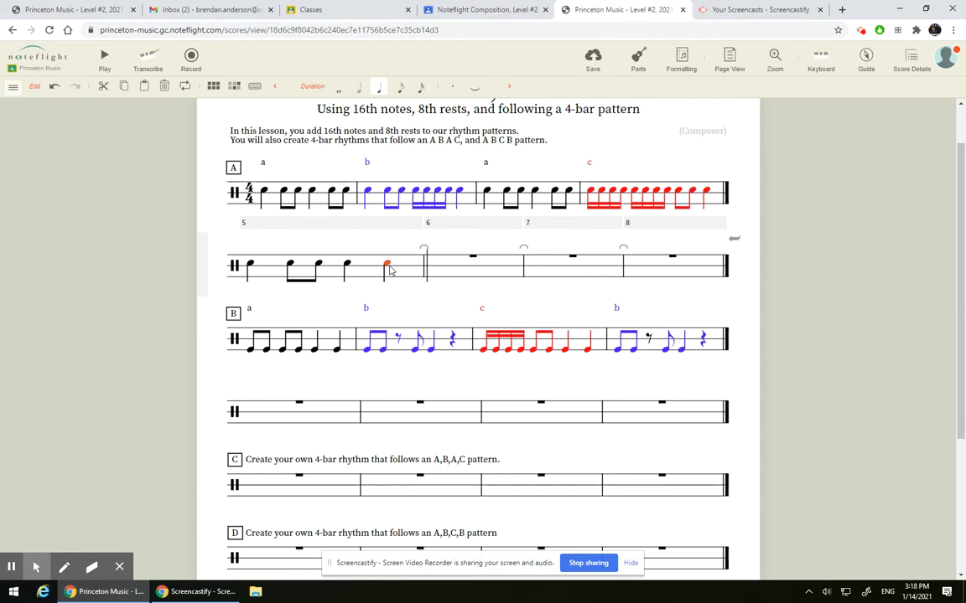
click(400, 88)
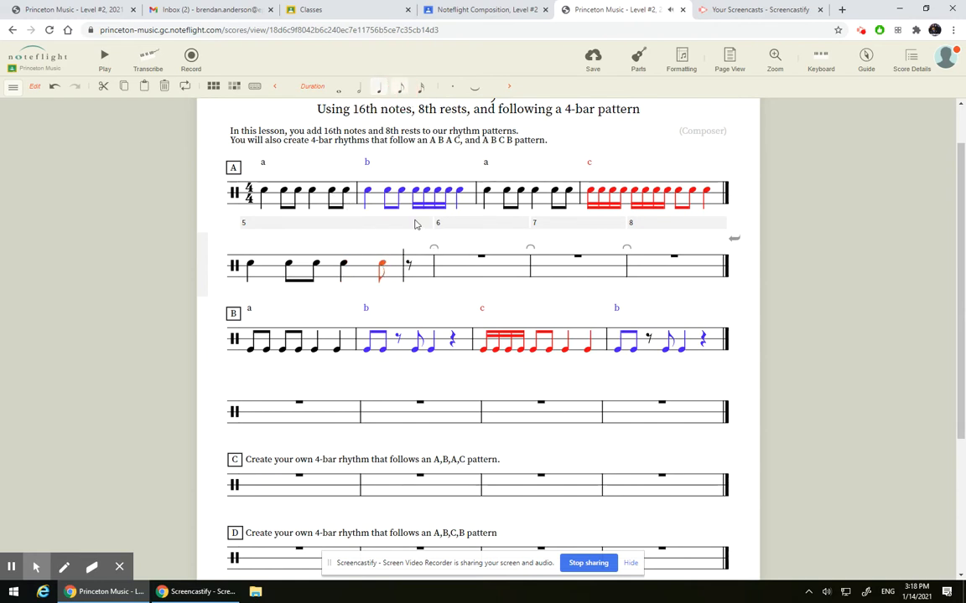
click(413, 267)
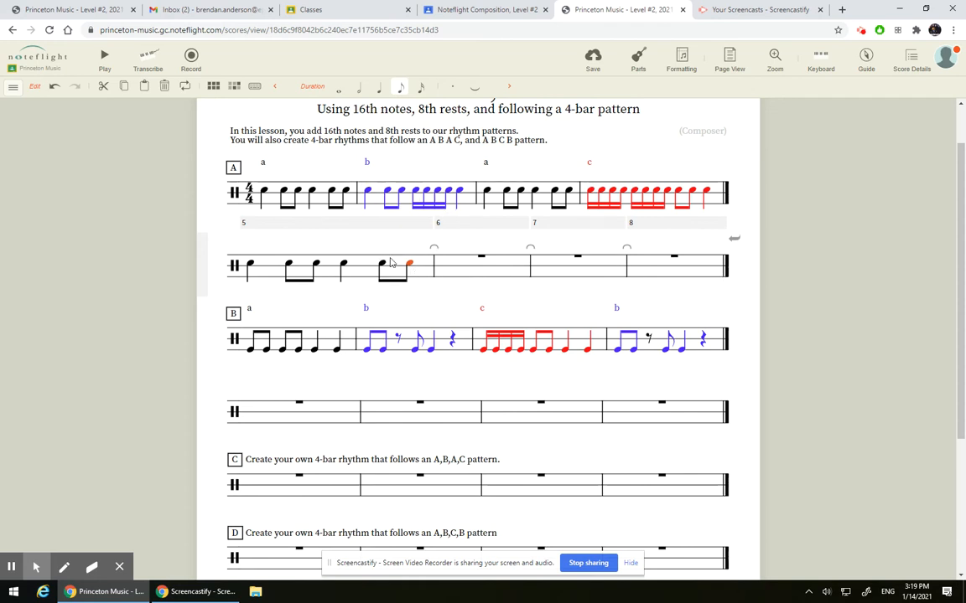
click(750, 258)
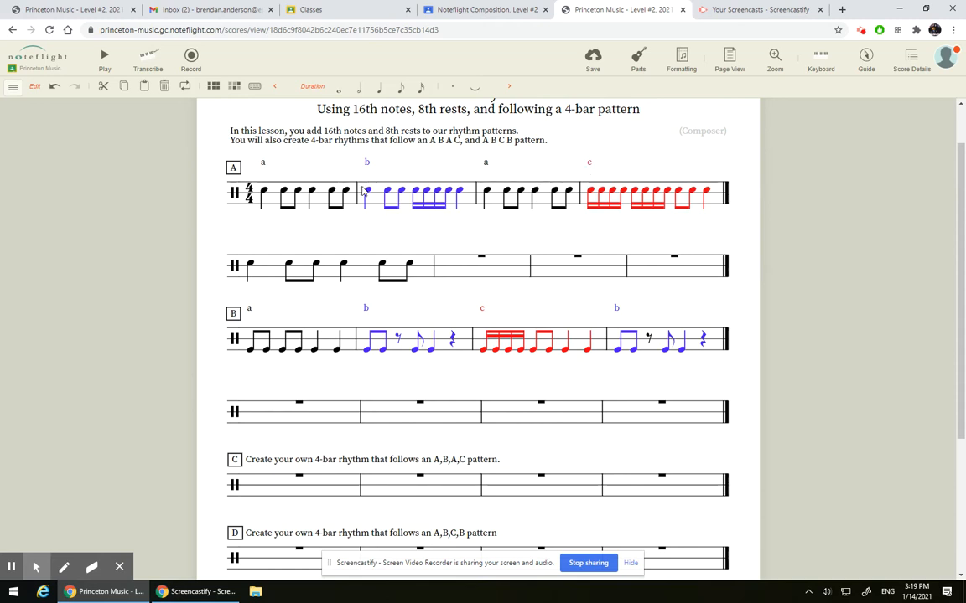
Enter a quarter note and two eighth notes on the first two beats of measure 6.
click(451, 265)
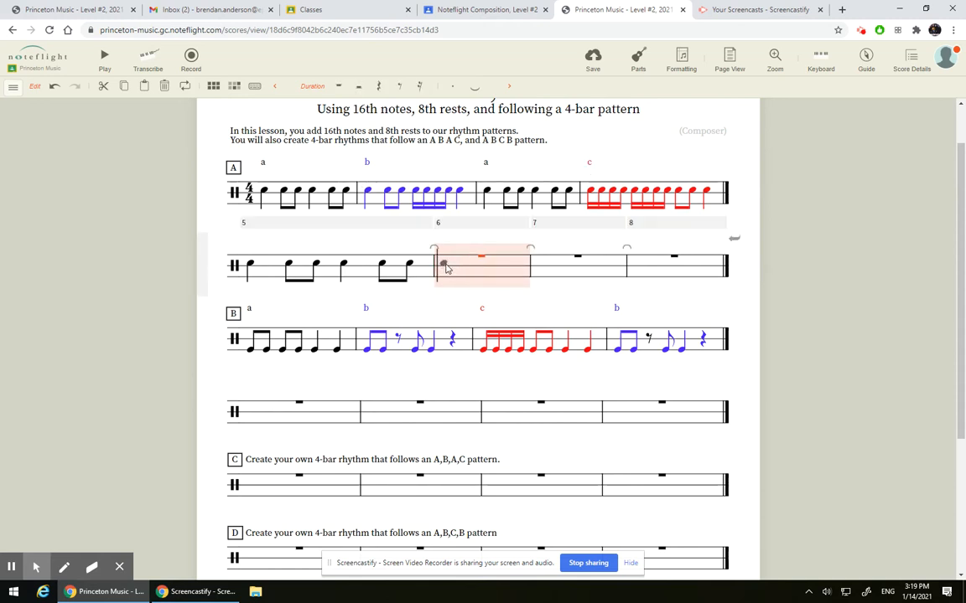
click(446, 266)
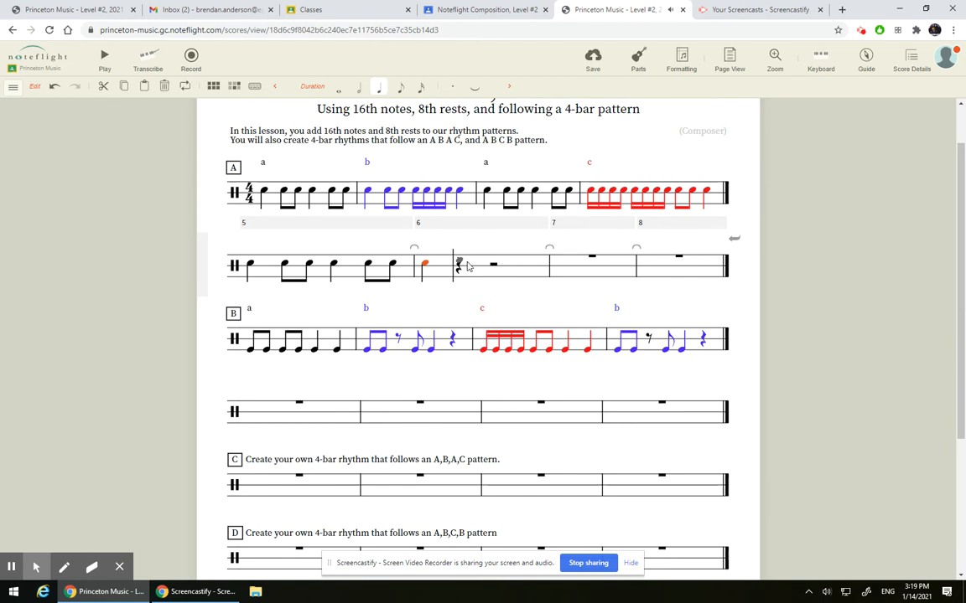
click(465, 266)
click(400, 87)
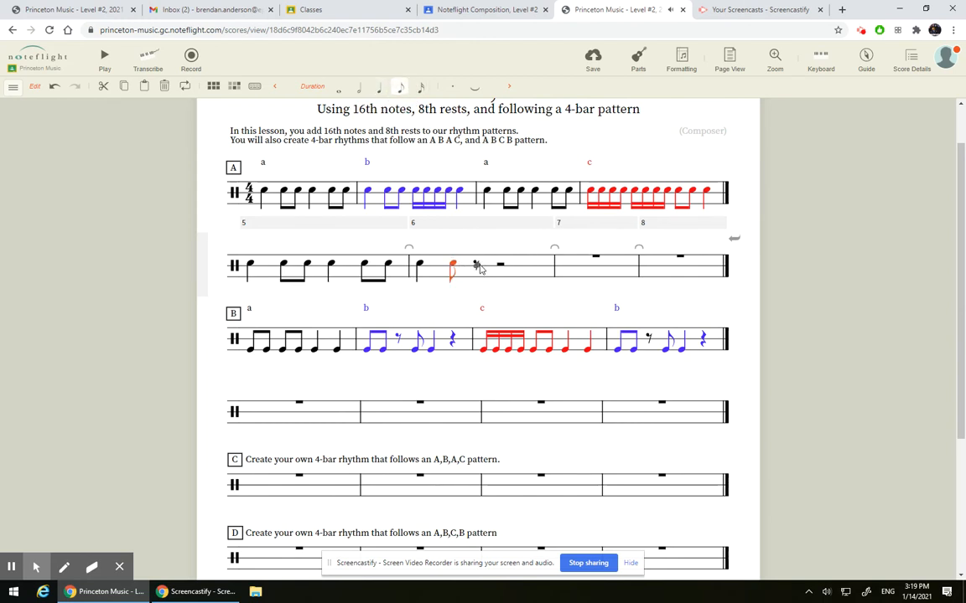
click(476, 266)
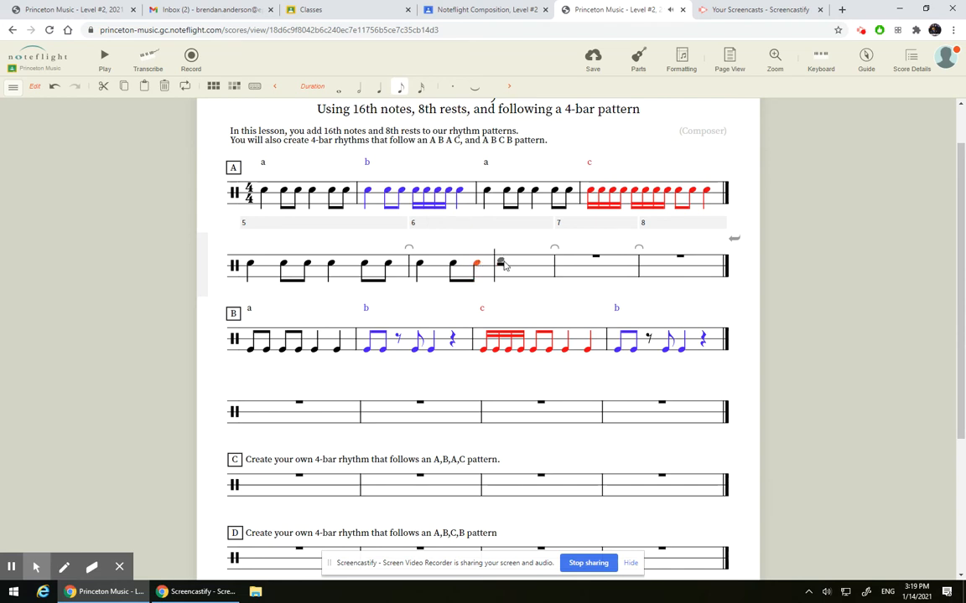
Add four sixteenth notes on beat 3 of measure 6.
click(503, 266)
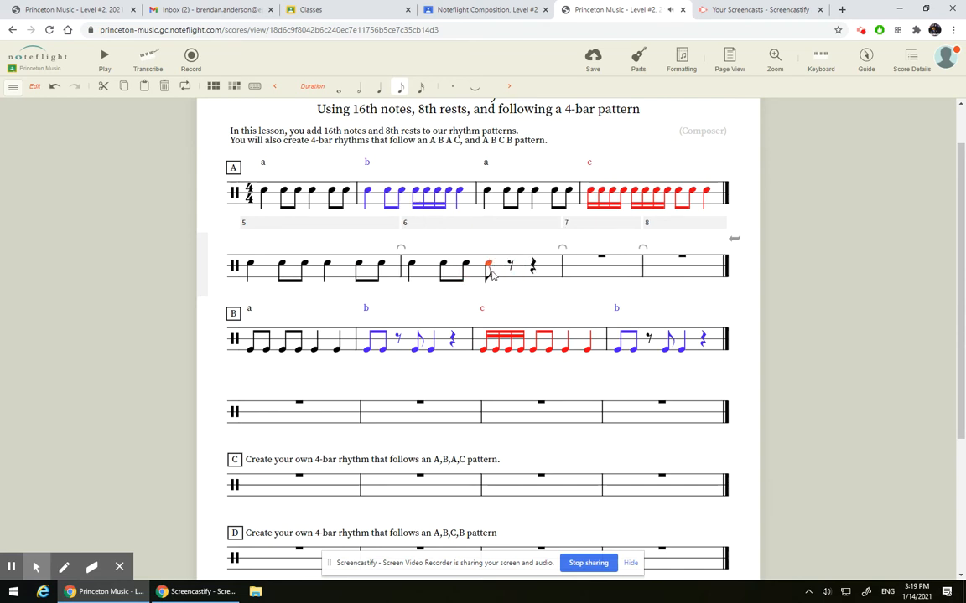
click(420, 89)
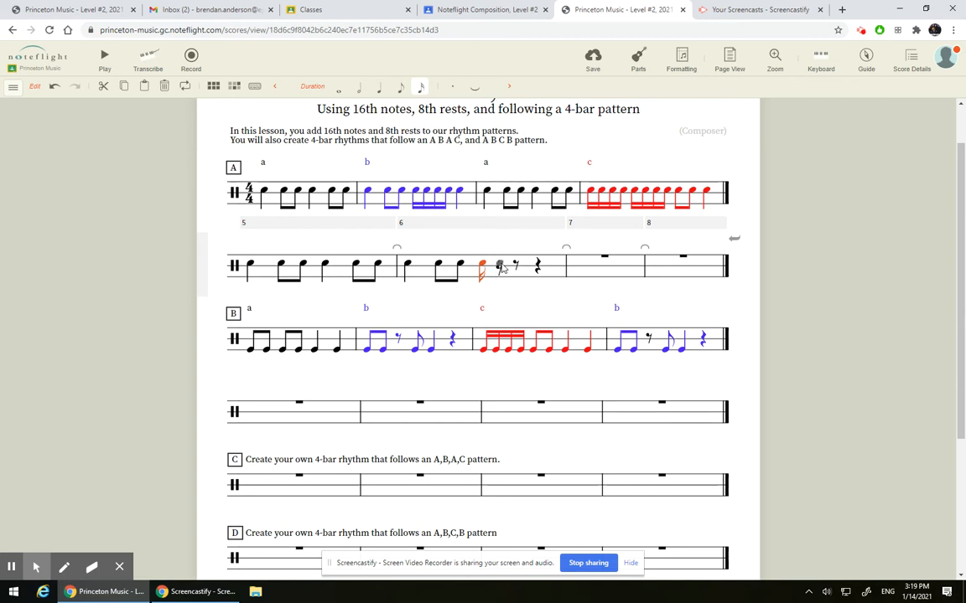
click(500, 266)
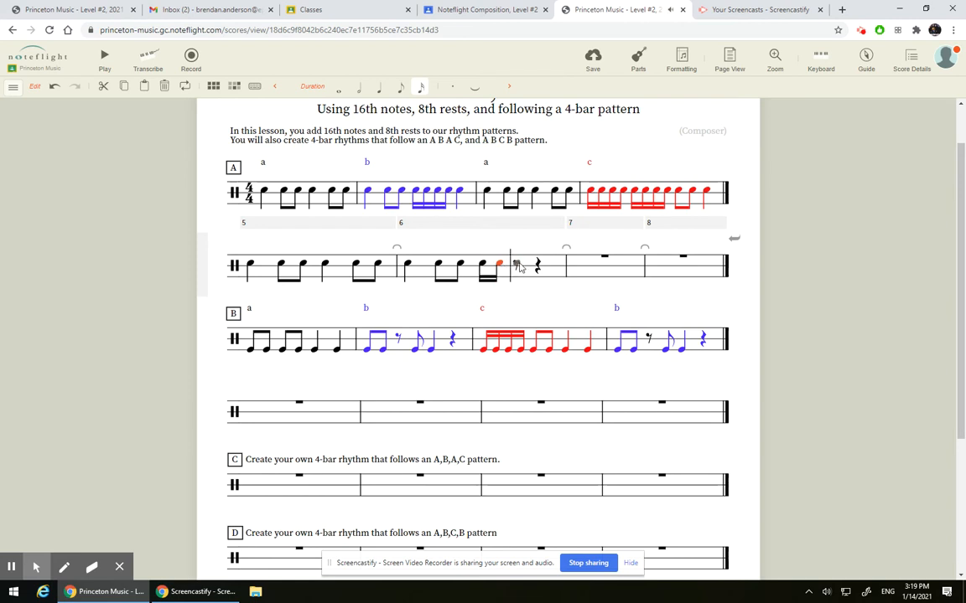
click(517, 265)
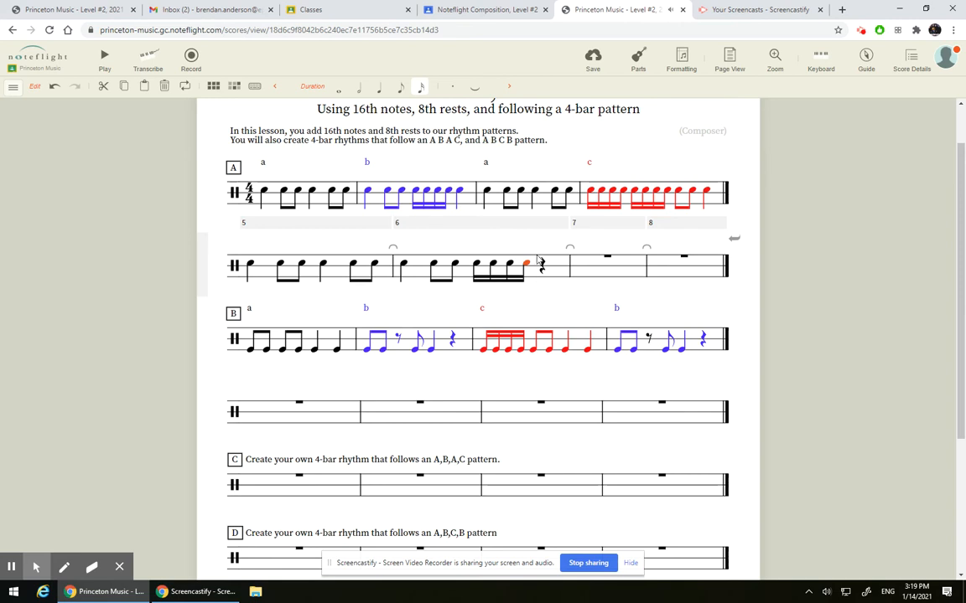
Complete measure 6 with a quarter note on beat 4.
click(540, 265)
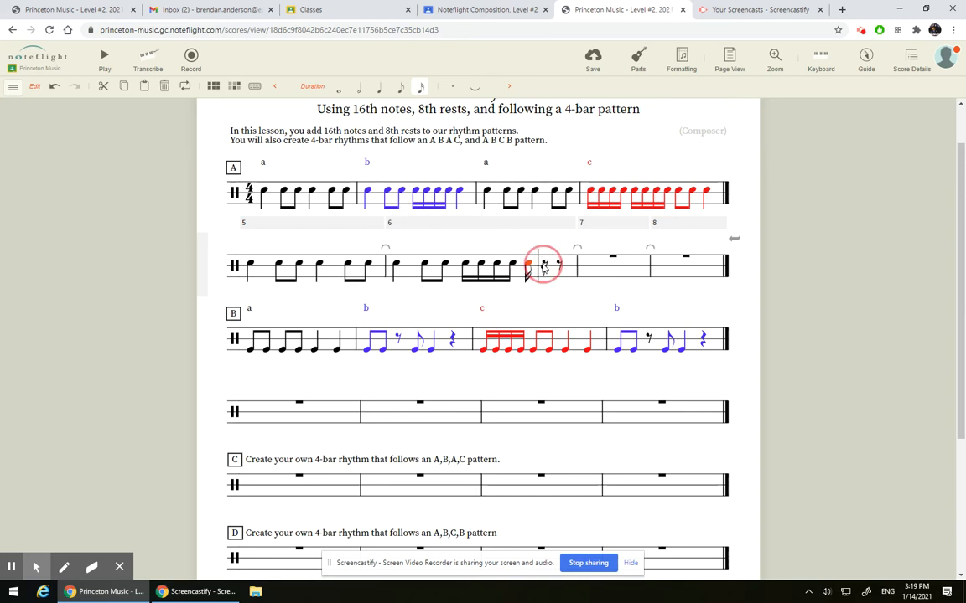
click(381, 90)
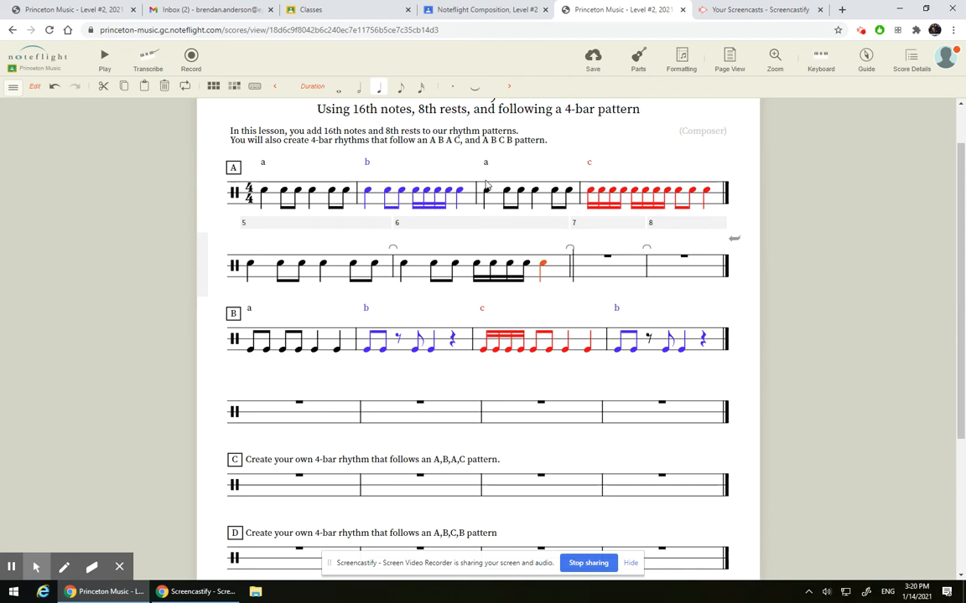
Fill measure 7 with a quarter note, two eighth notes, a quarter note and two eighth notes.
click(589, 269)
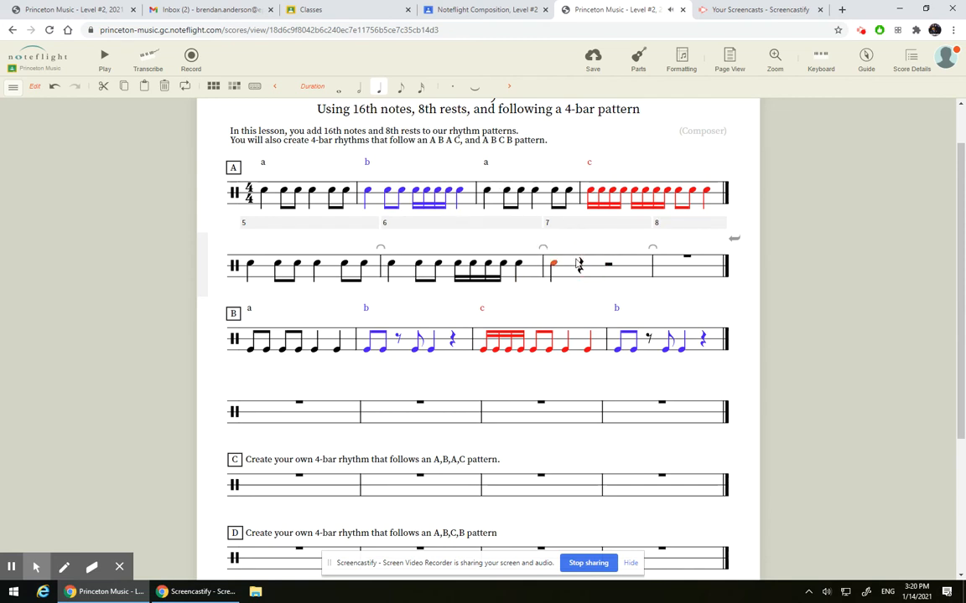
click(400, 87)
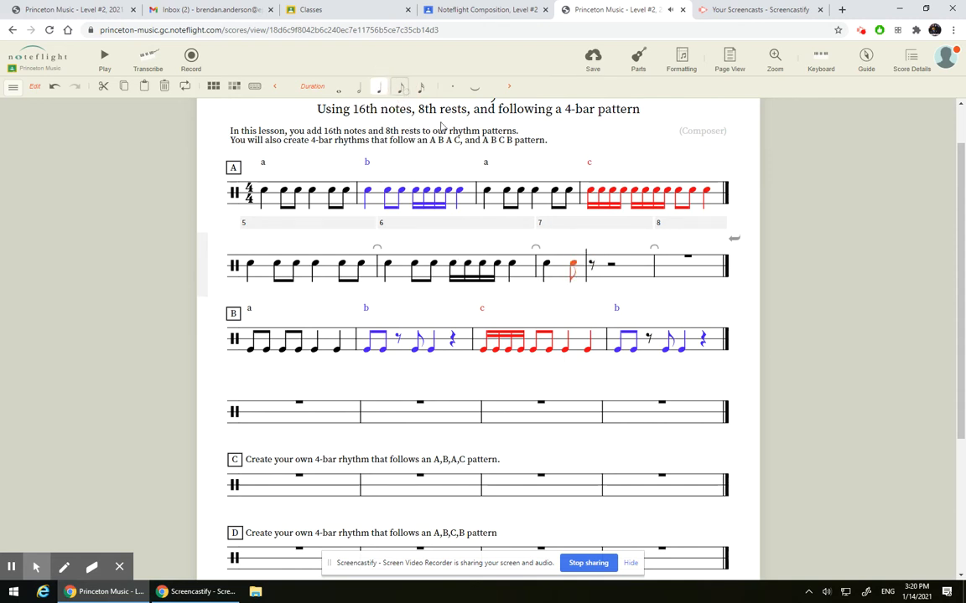
click(591, 265)
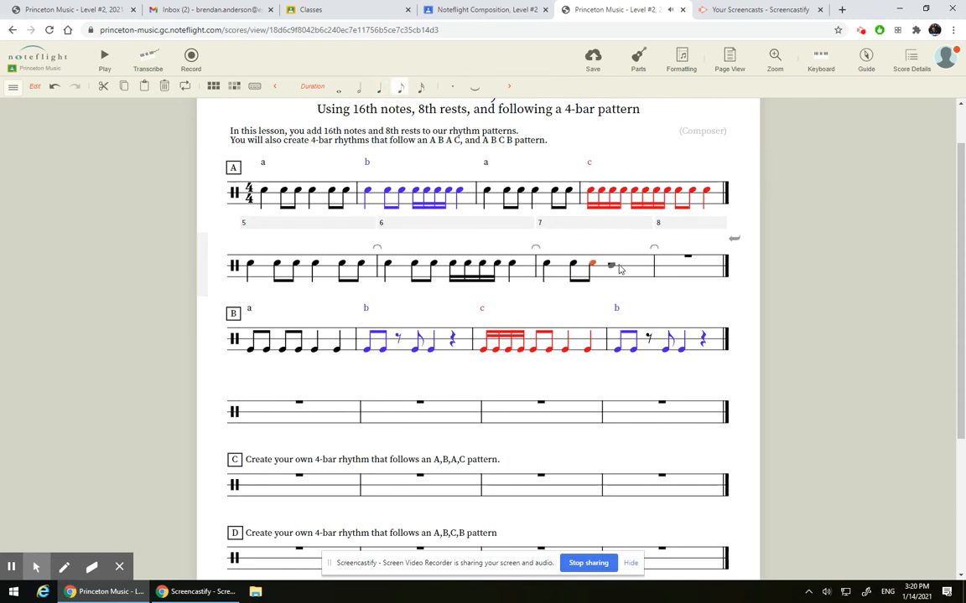
click(616, 267)
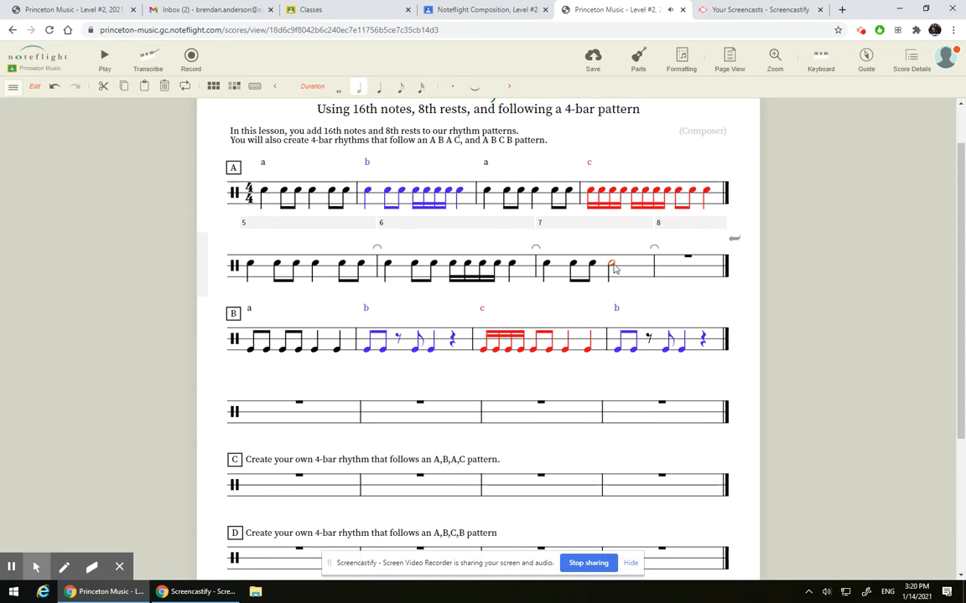
click(379, 87)
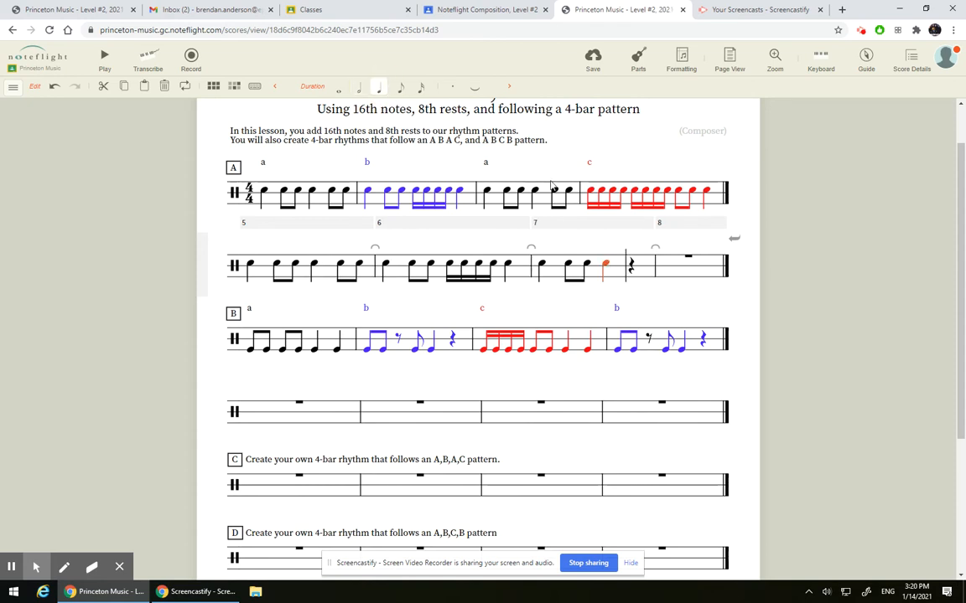
click(633, 265)
click(400, 86)
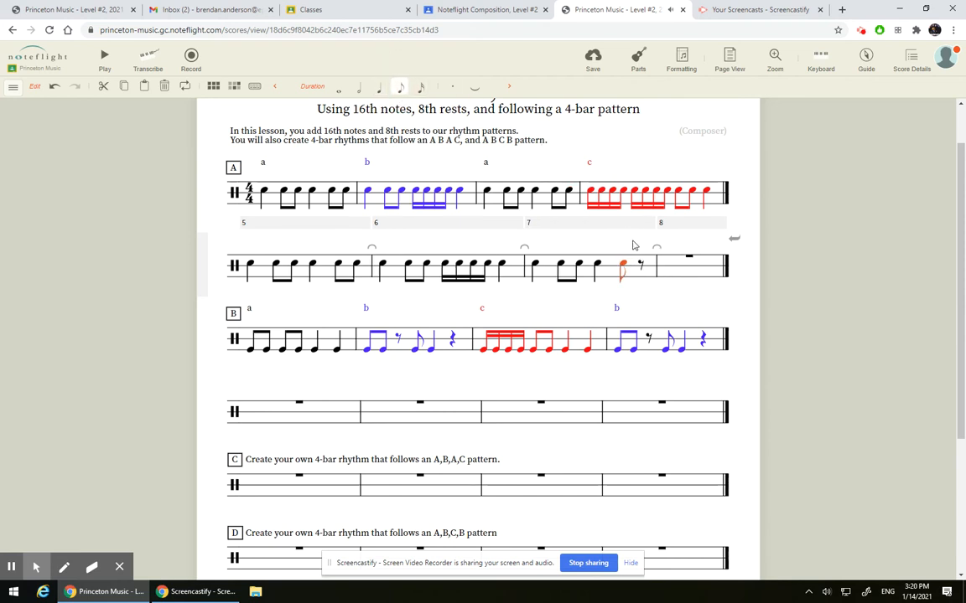
click(642, 261)
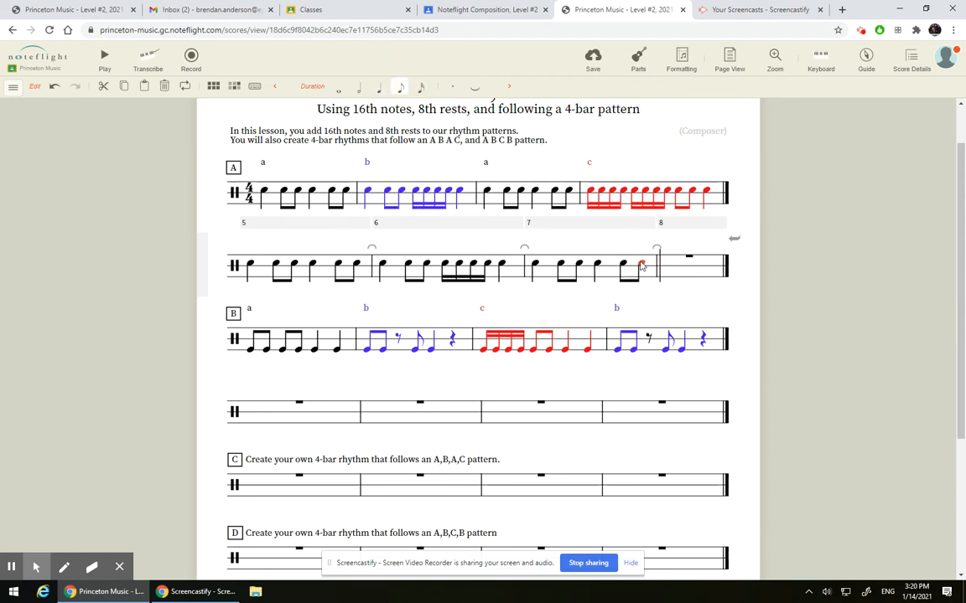
click(754, 251)
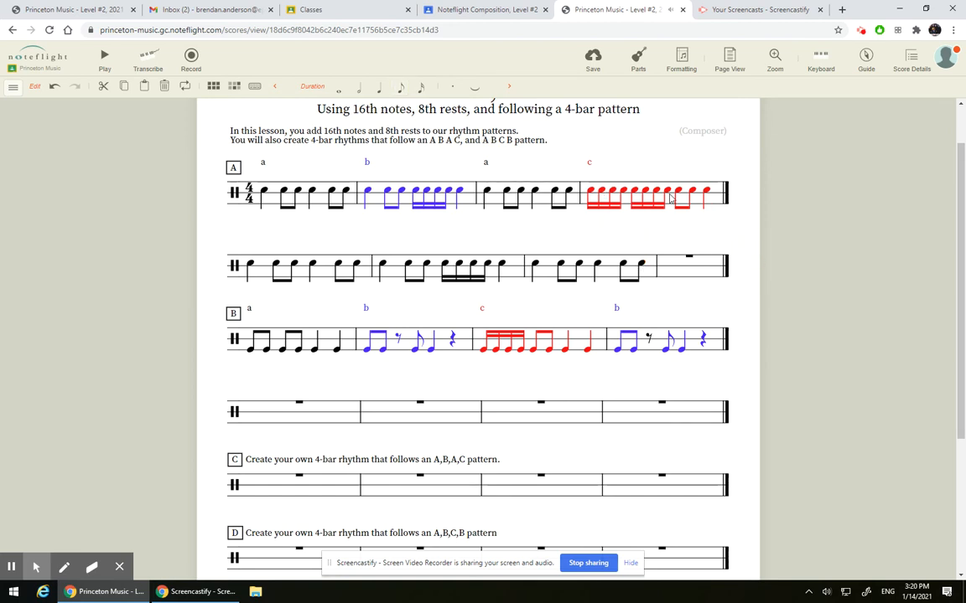
Enter four sixteenth notes on each of the first two beats of measure 8.
click(668, 264)
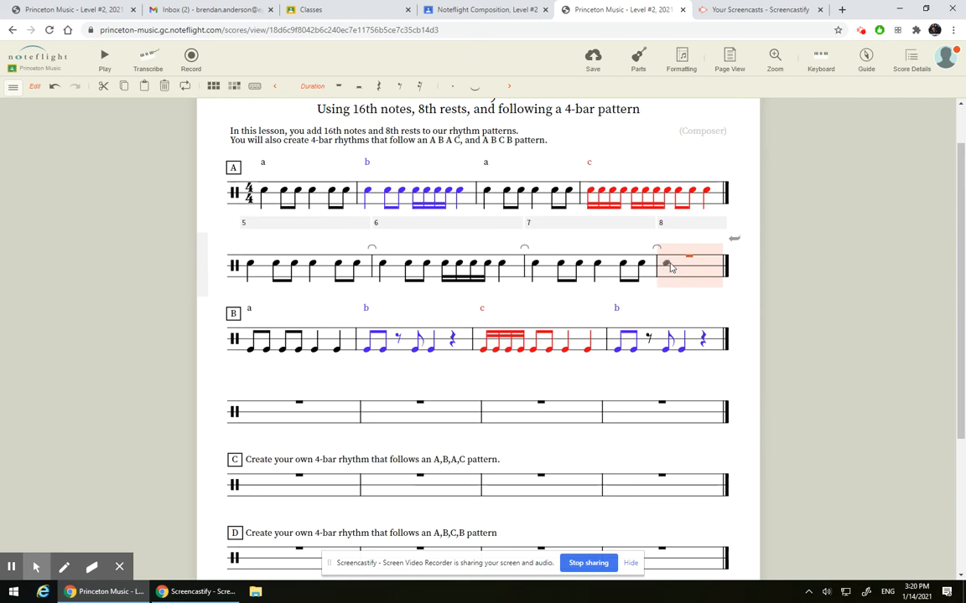
click(671, 266)
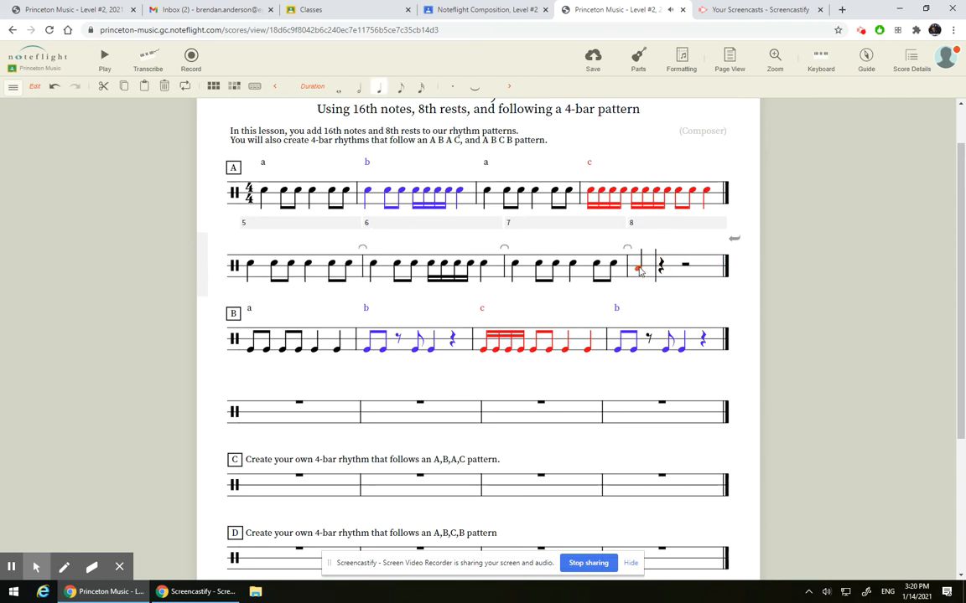
click(376, 87)
click(422, 87)
click(621, 263)
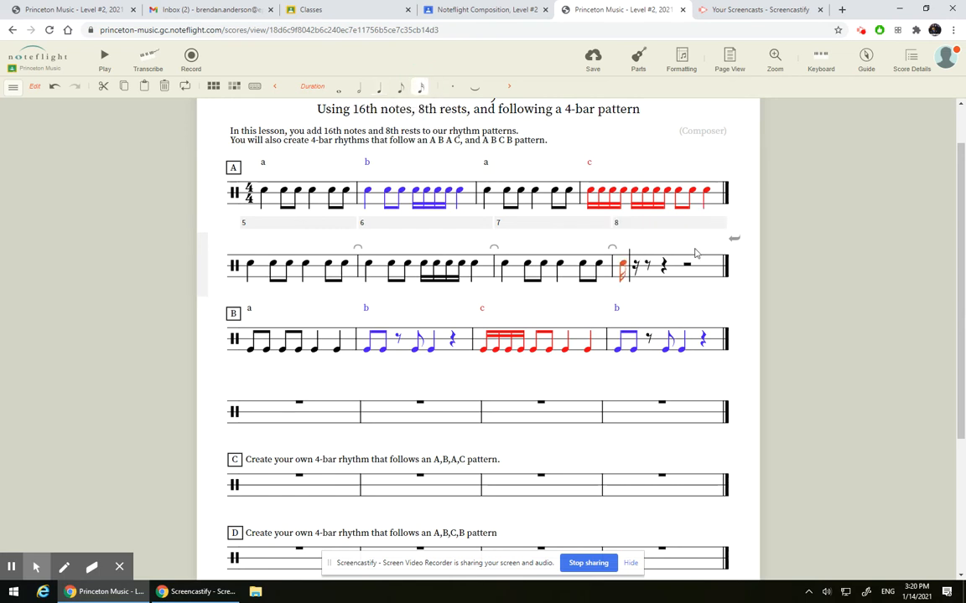
click(652, 264)
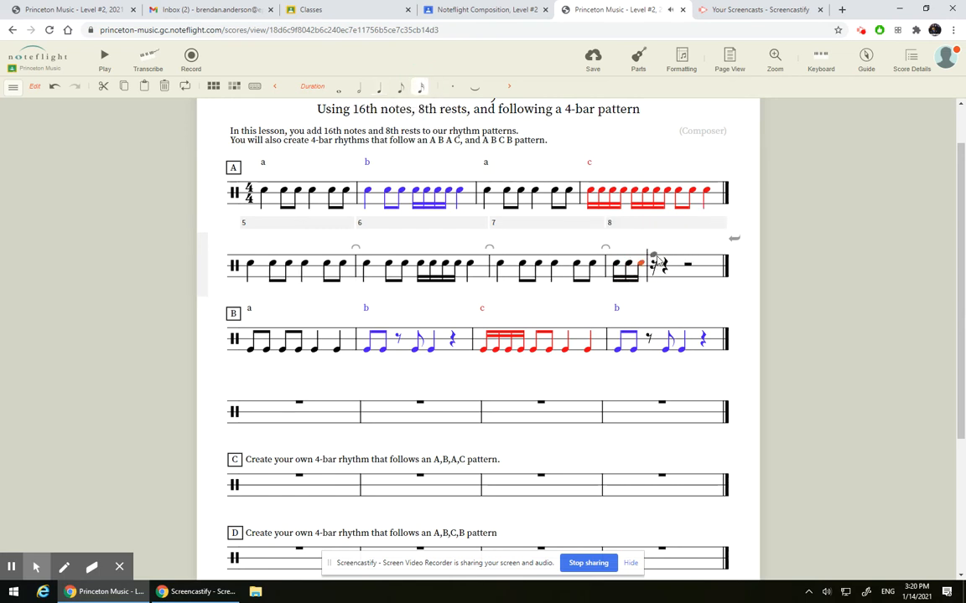
click(666, 260)
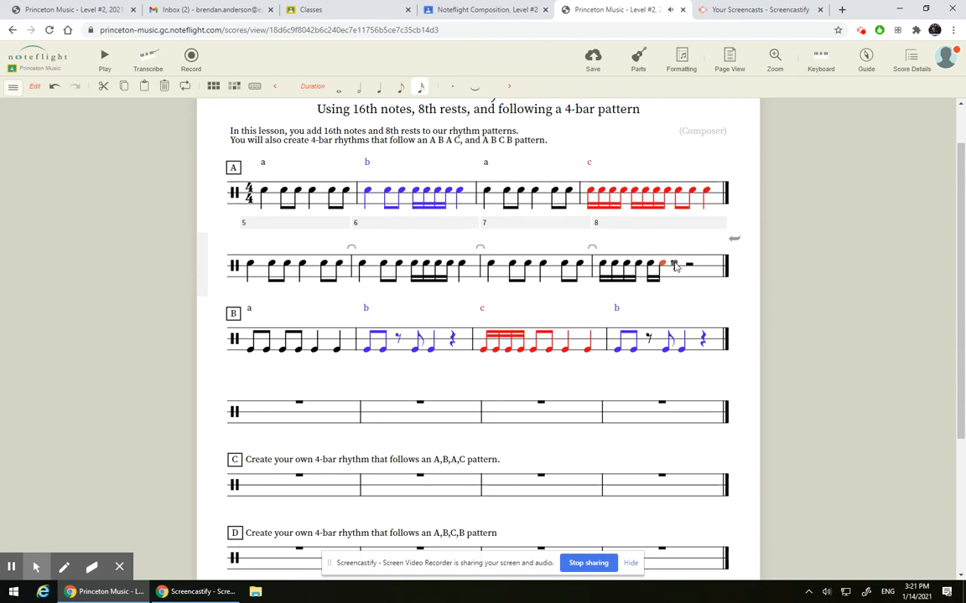
click(664, 264)
click(679, 263)
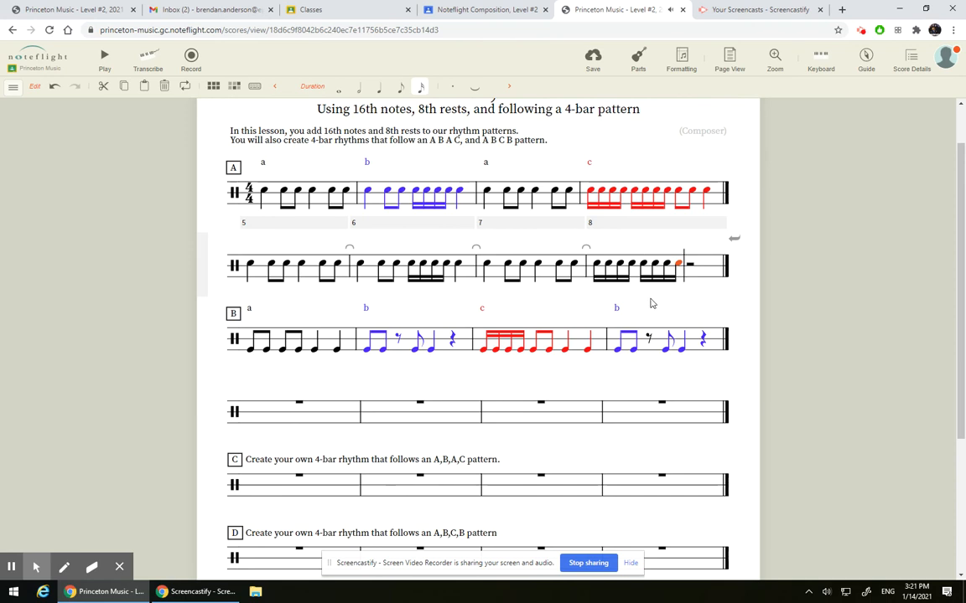
Complete measure 8 with two eighth notes on beat 3 and a quarter note on beat 4.
click(696, 267)
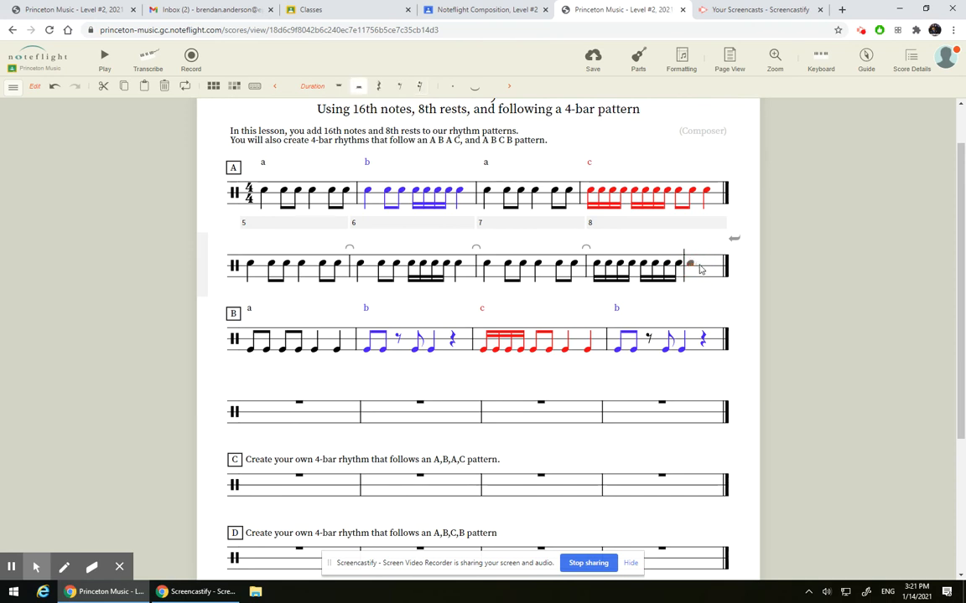
click(694, 265)
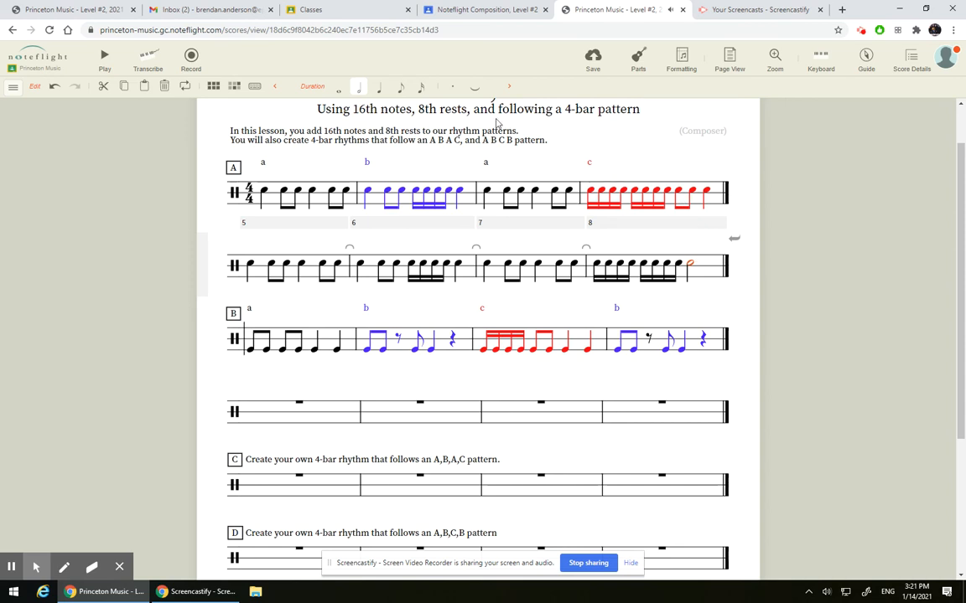
click(399, 89)
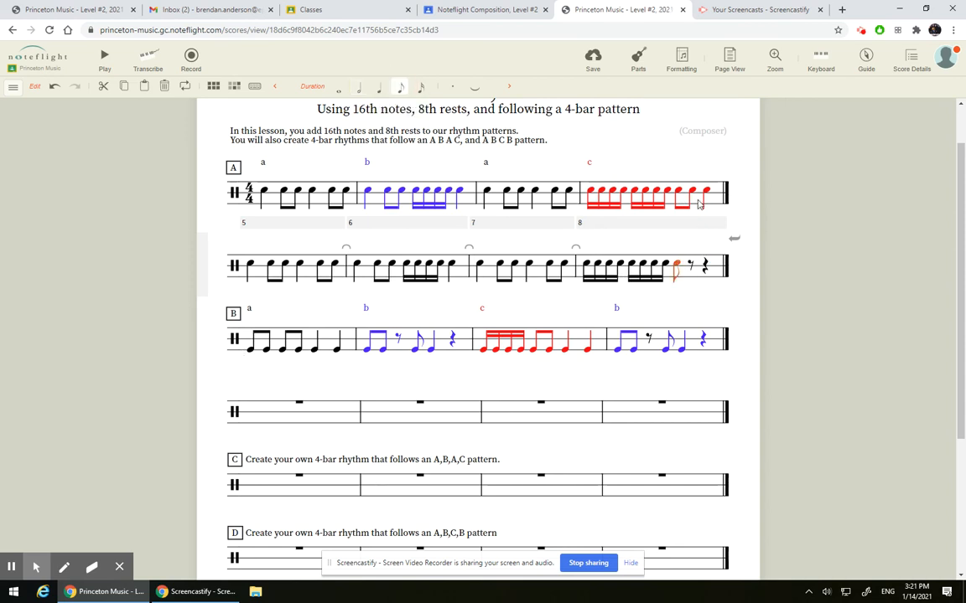
click(690, 266)
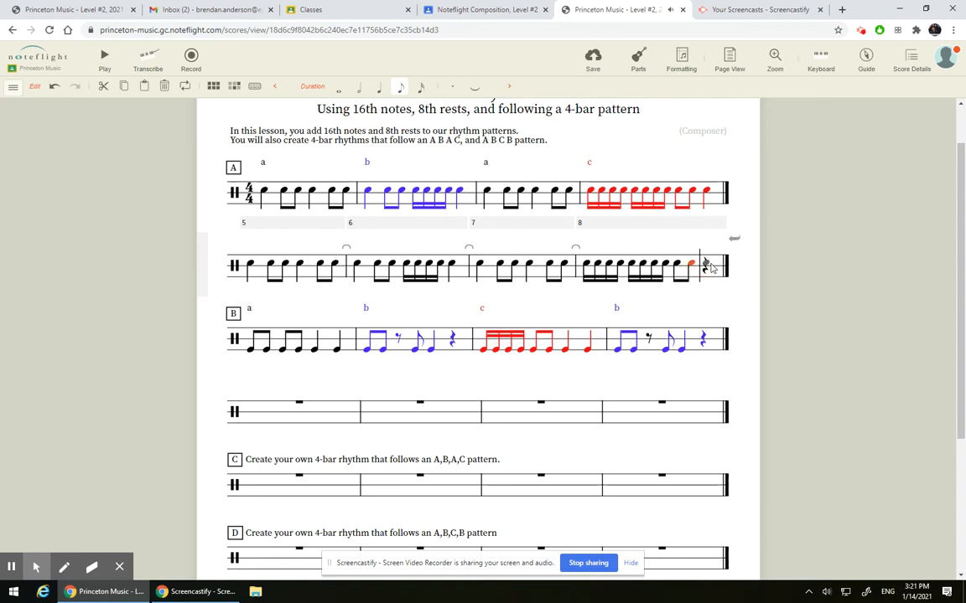
click(709, 267)
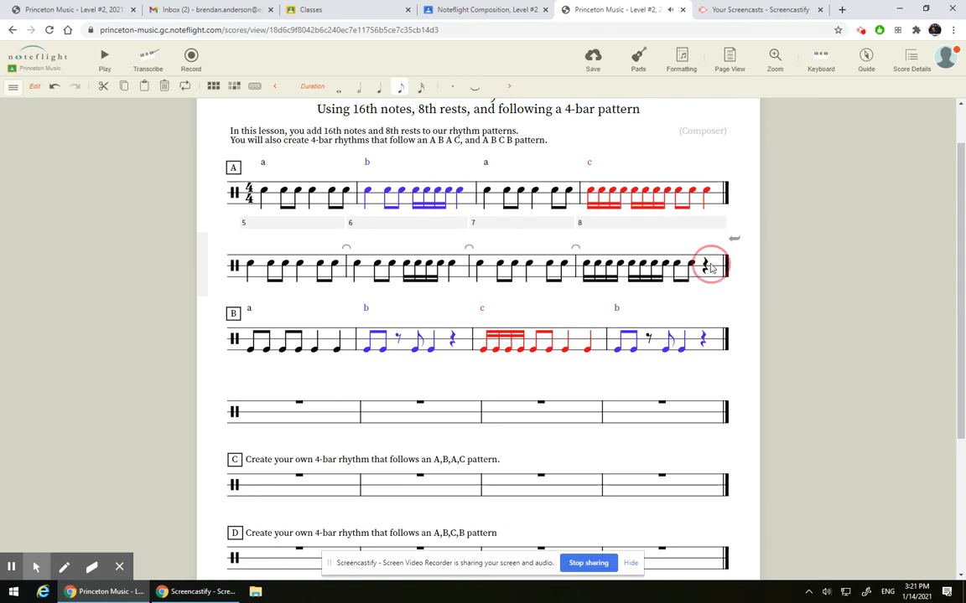
click(380, 89)
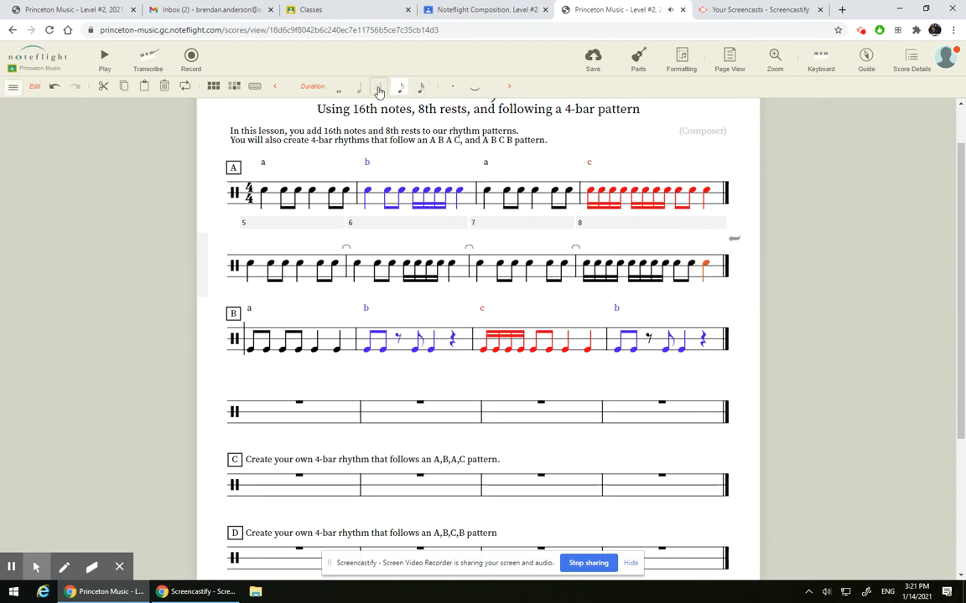
click(753, 237)
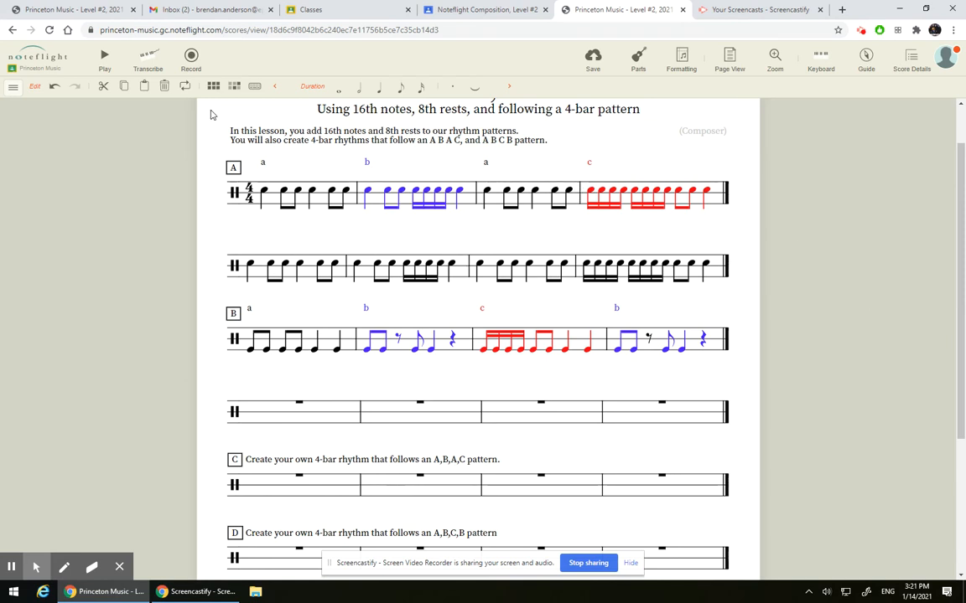
Play the score from the first note of rhythm A through the copied staff and stop playback.
click(264, 194)
click(103, 59)
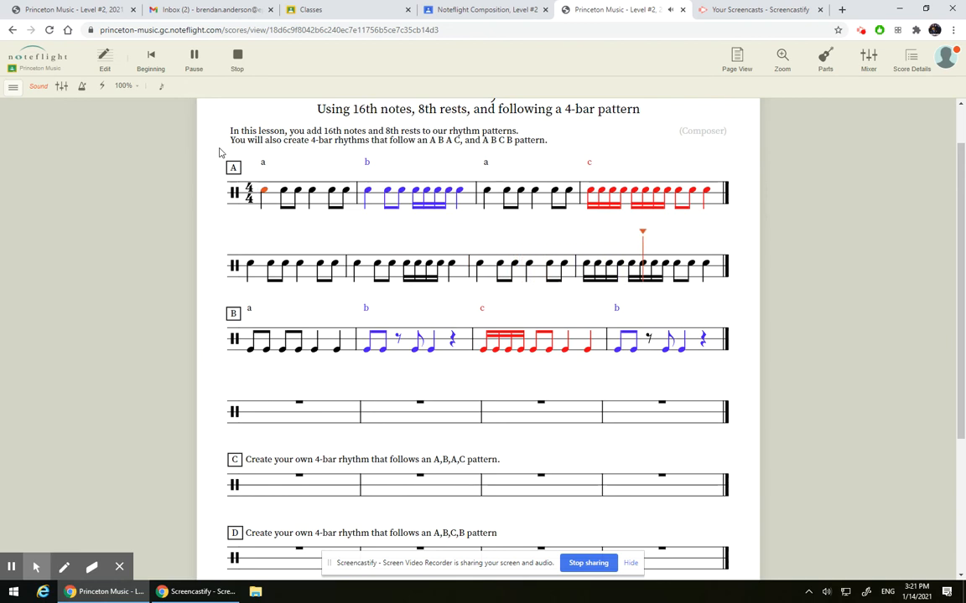
click(237, 58)
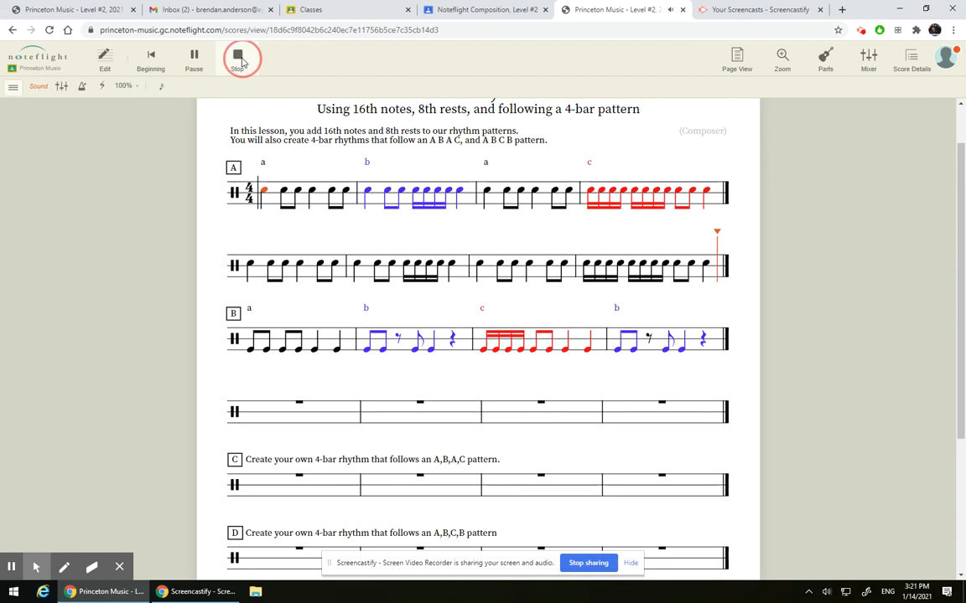
click(186, 110)
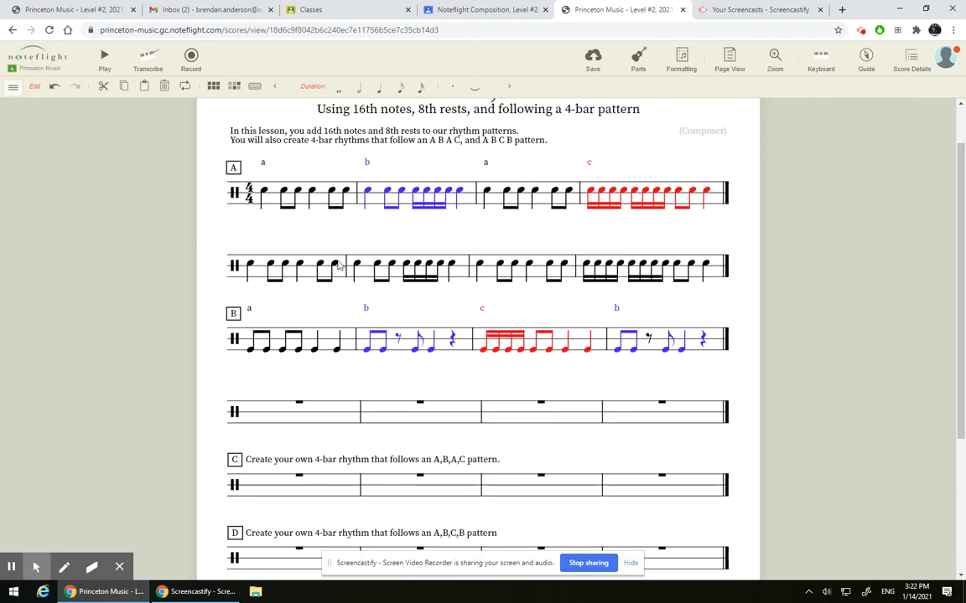
Compare the A B C B bar pattern of rhythm B with the A B A C bar pattern of rhythm A, bar by bar.
scroll(338, 267, down, 2)
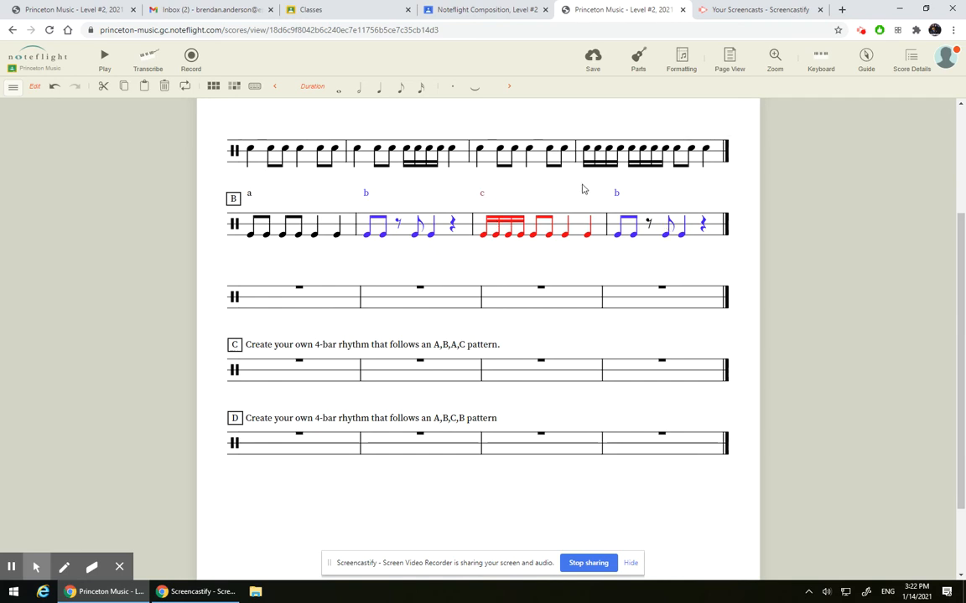
click(468, 233)
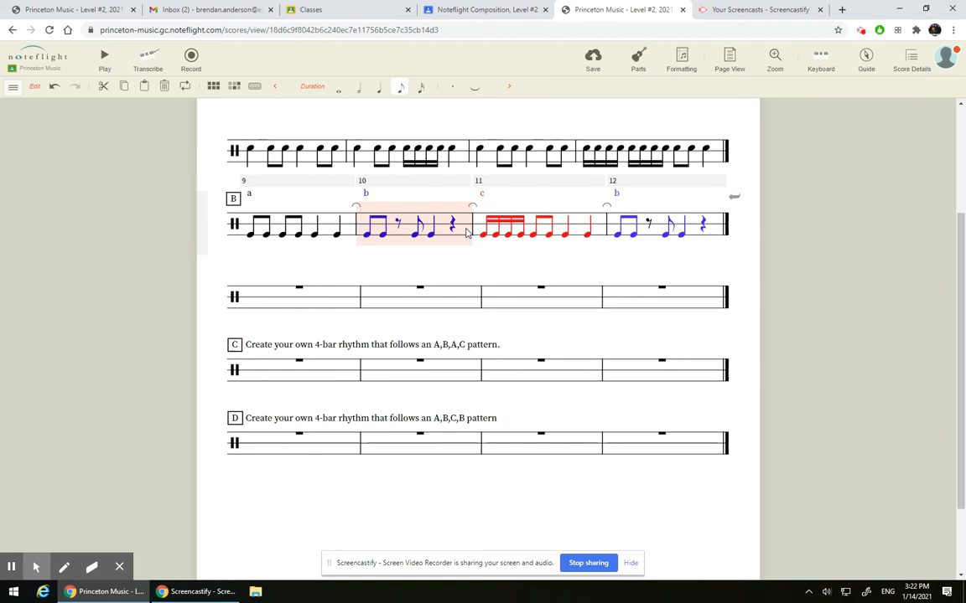
click(717, 237)
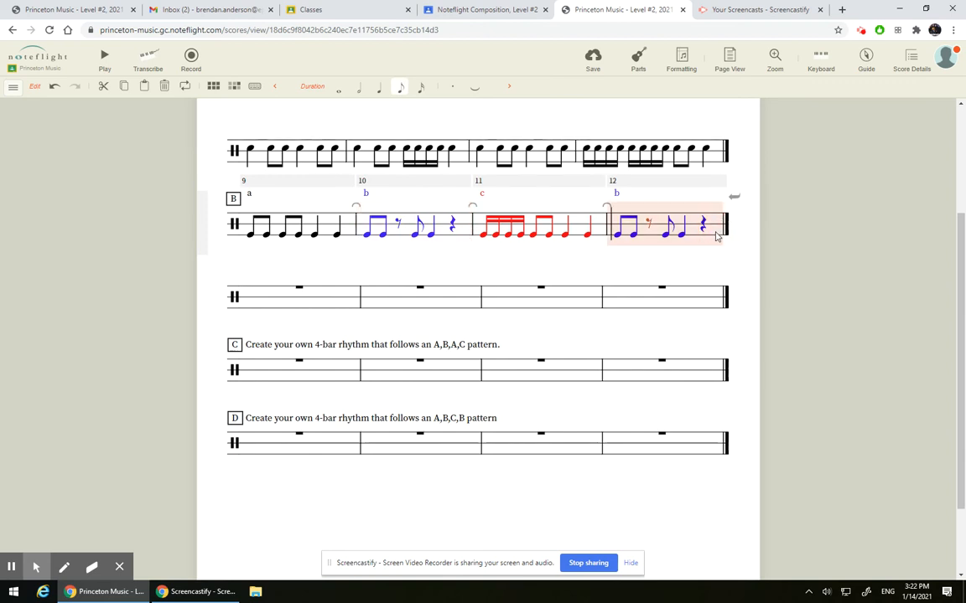
click(597, 224)
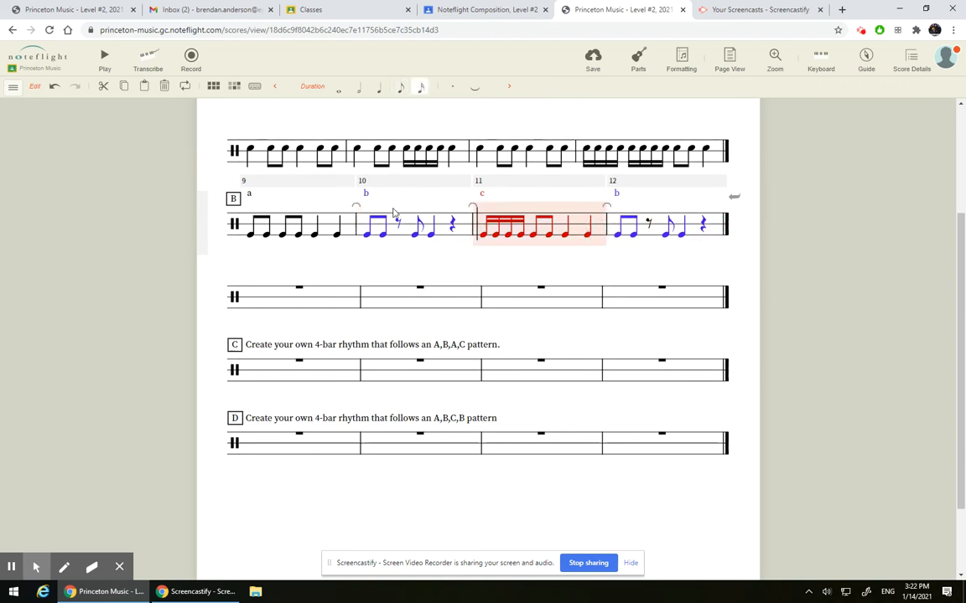
click(347, 229)
scroll(347, 239, up, 3)
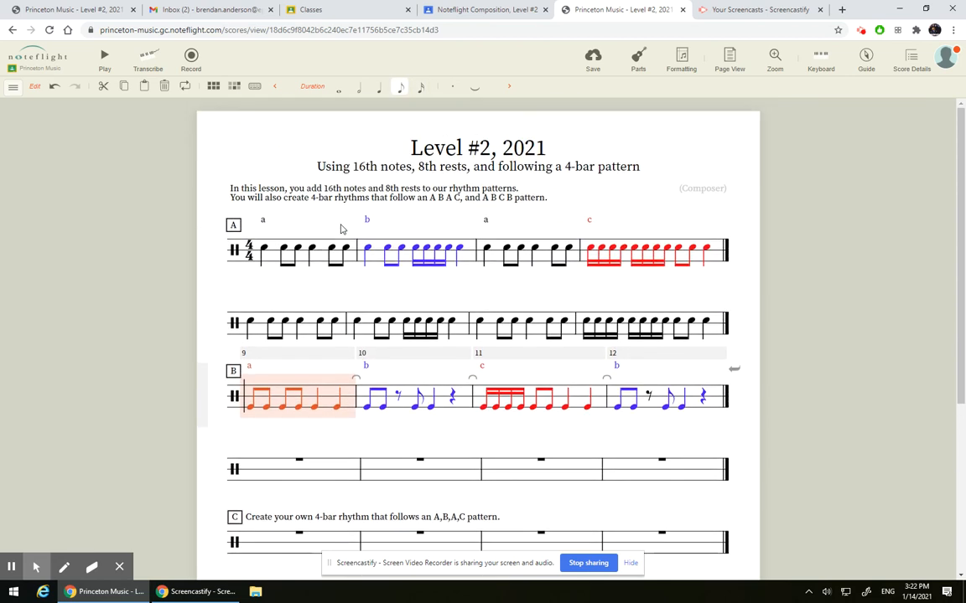
click(348, 252)
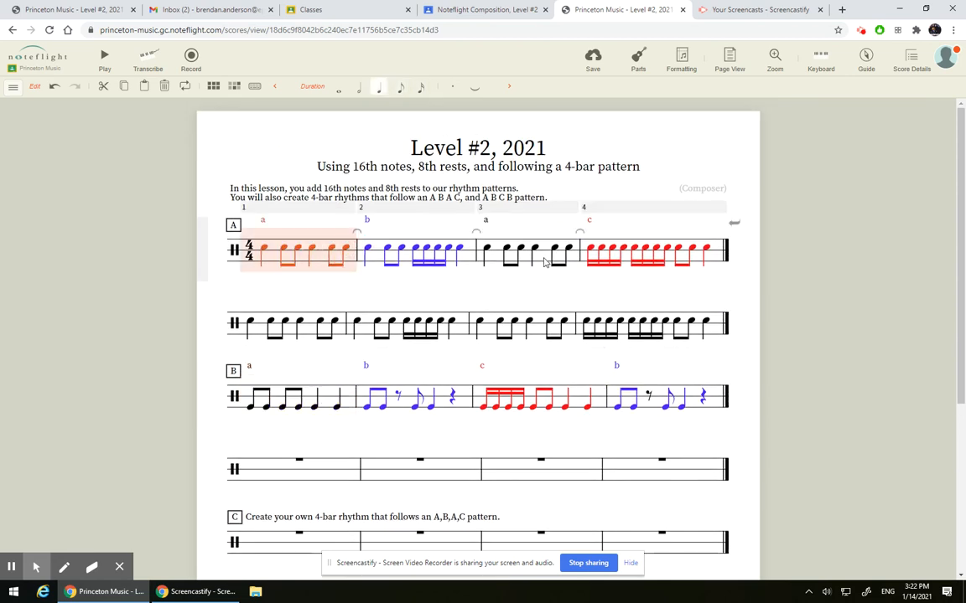
click(544, 261)
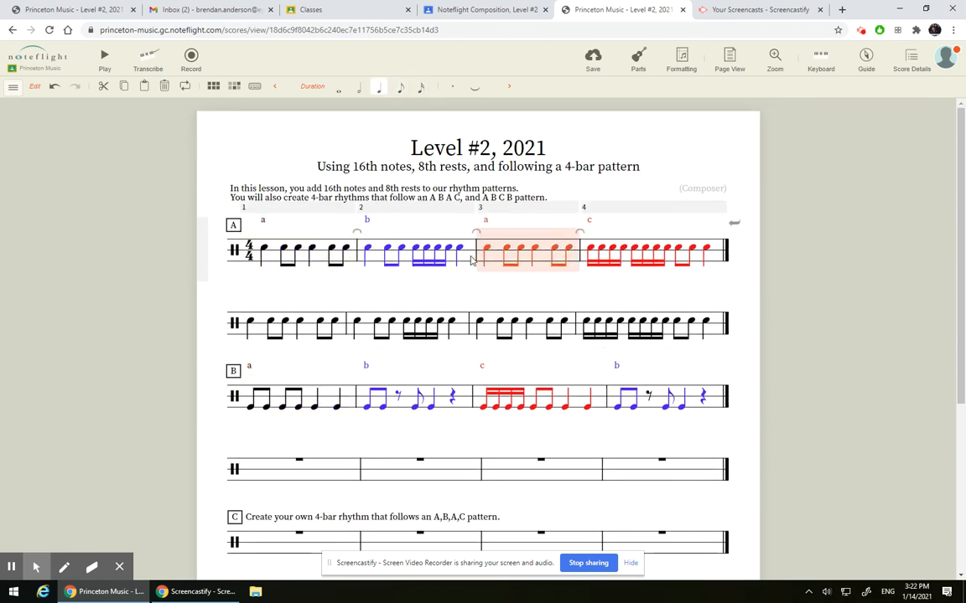
click(454, 232)
click(718, 262)
scroll(708, 256, down, 3)
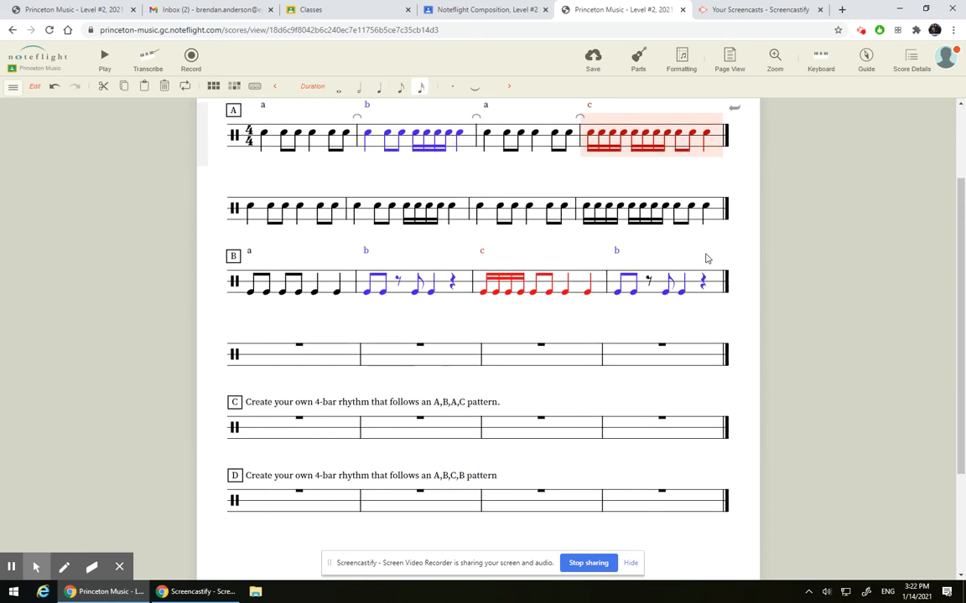
Enter two eighth notes on each of the first two beats of measure 13, on the staff's lower line.
click(261, 348)
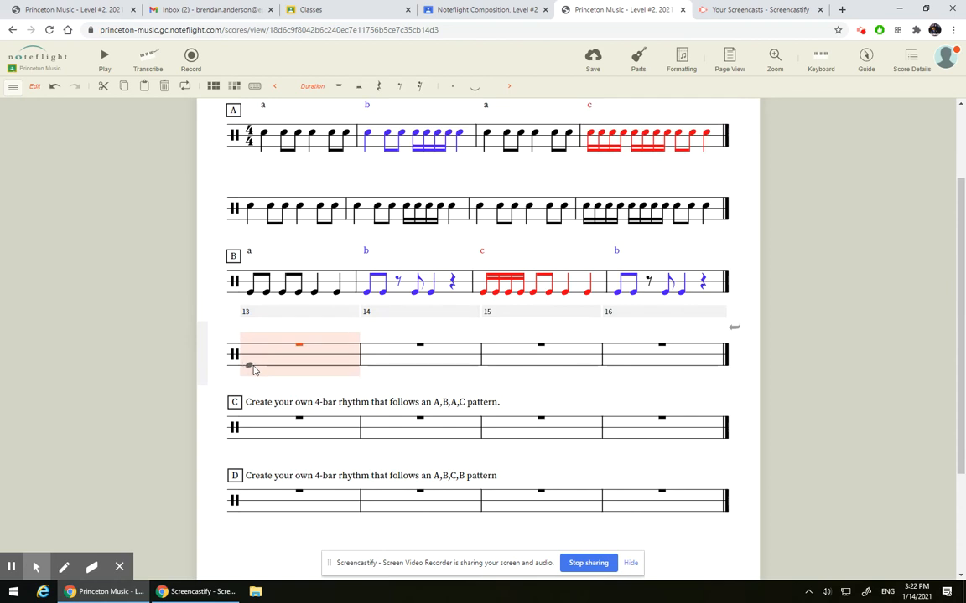
click(254, 369)
click(402, 92)
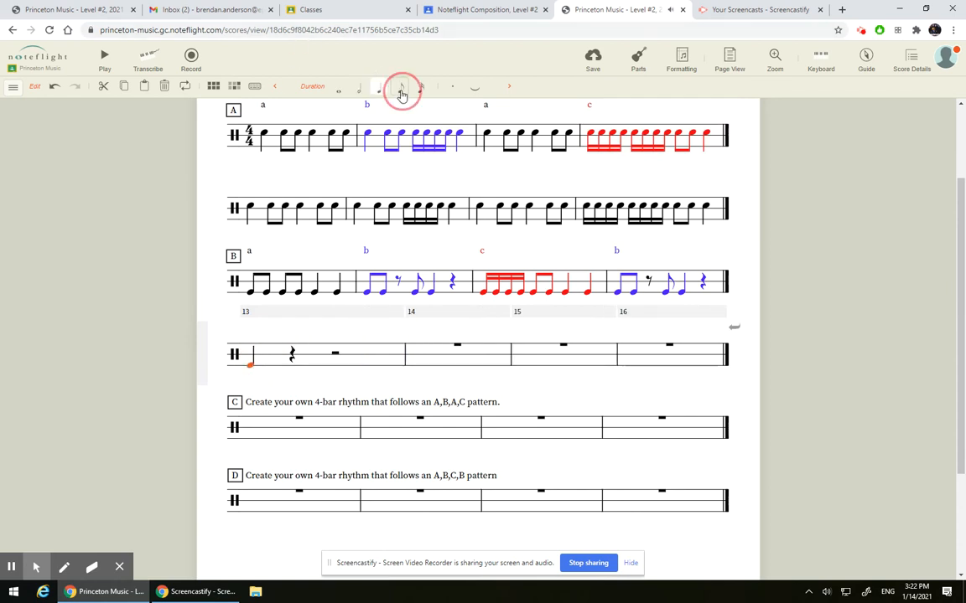
click(281, 369)
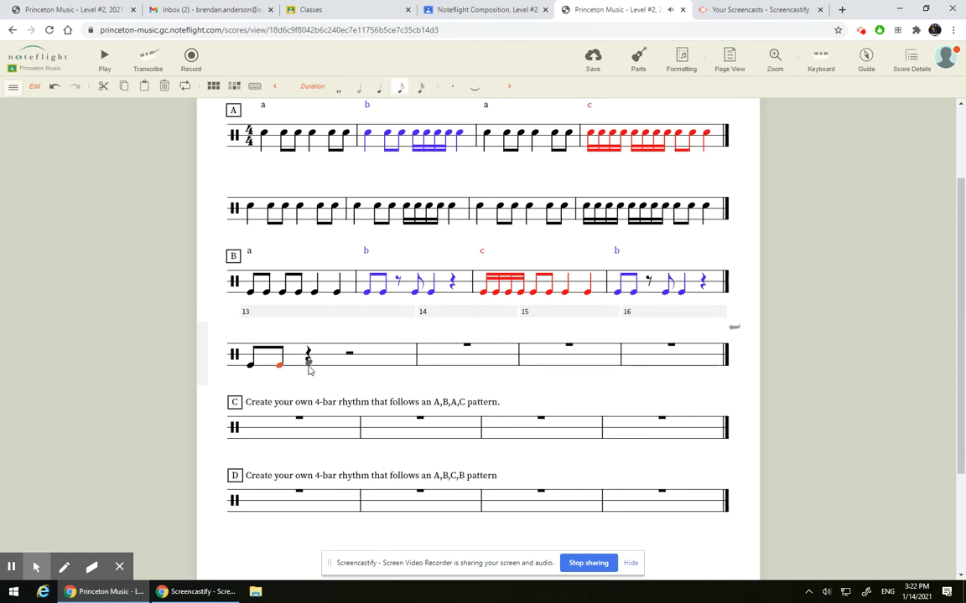
click(310, 367)
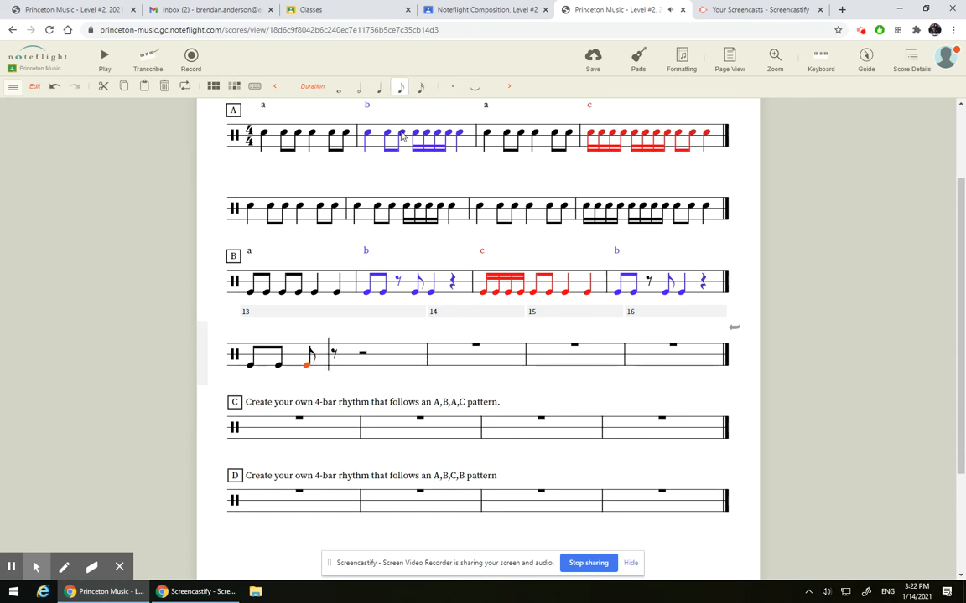
click(333, 369)
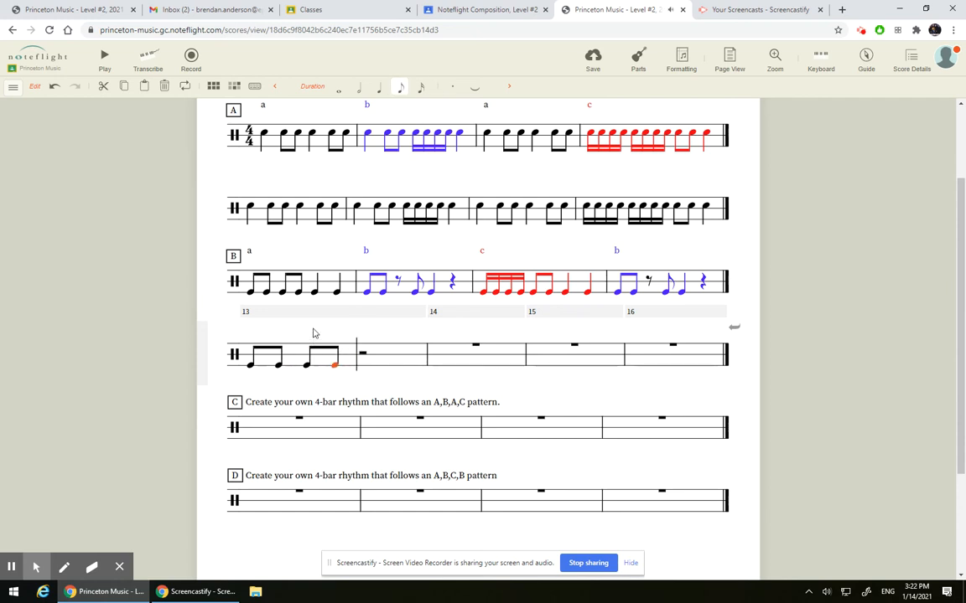
Complete measure 13 with quarter notes on beats 3 and 4.
click(362, 369)
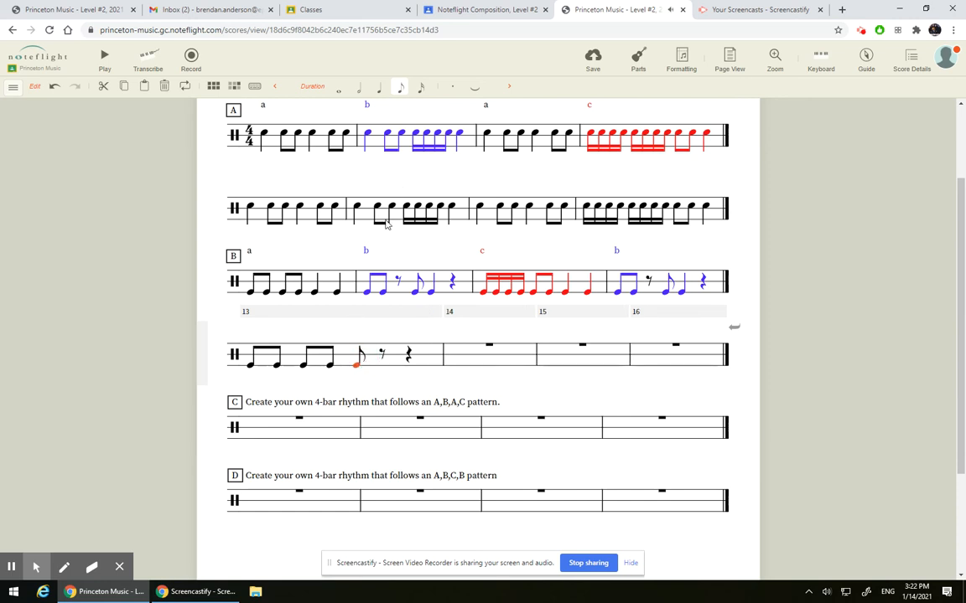
click(378, 87)
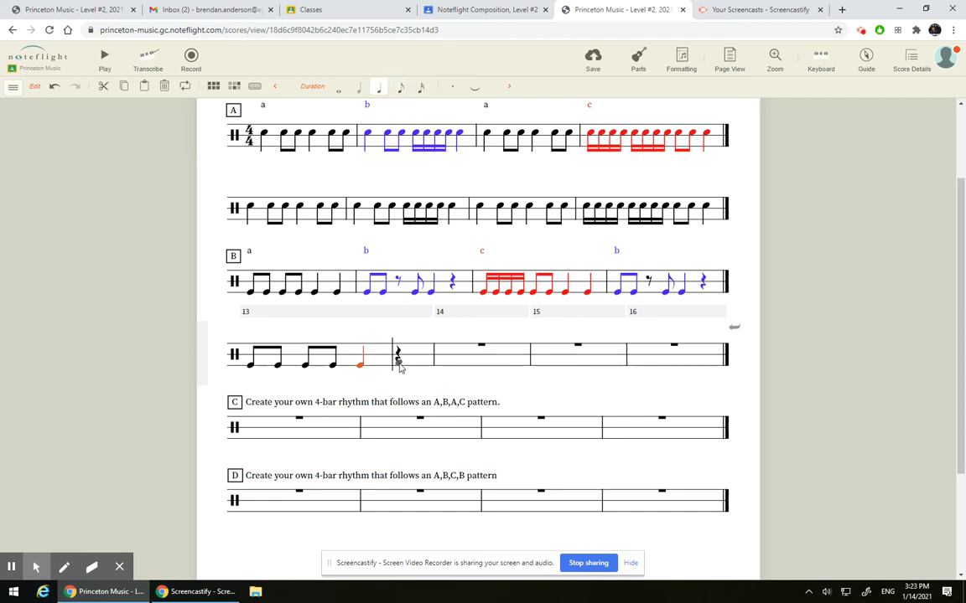
click(399, 362)
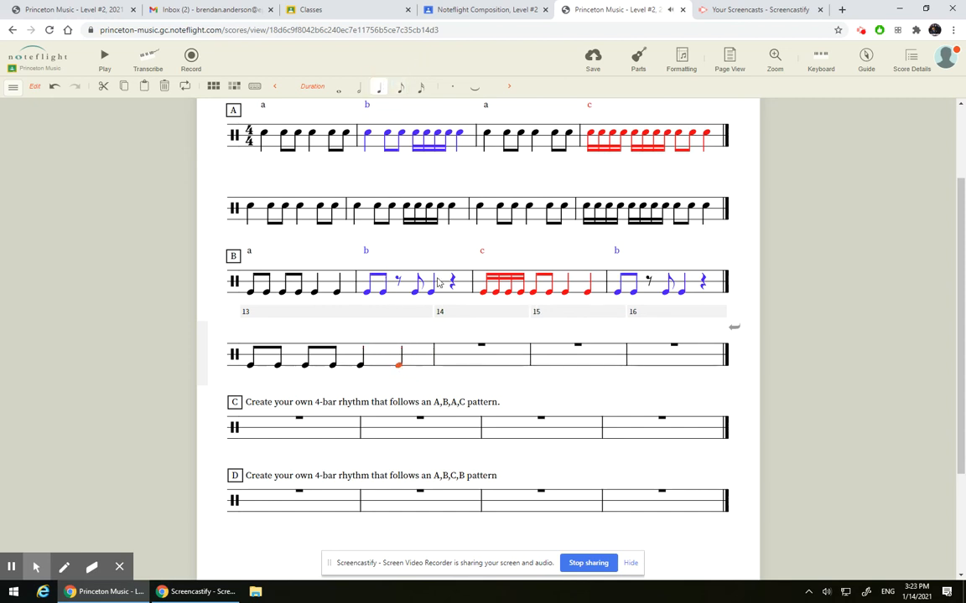
Start measure 14 with two eighth notes on beat 1 and an eighth rest at the start of beat 2.
click(444, 362)
click(400, 87)
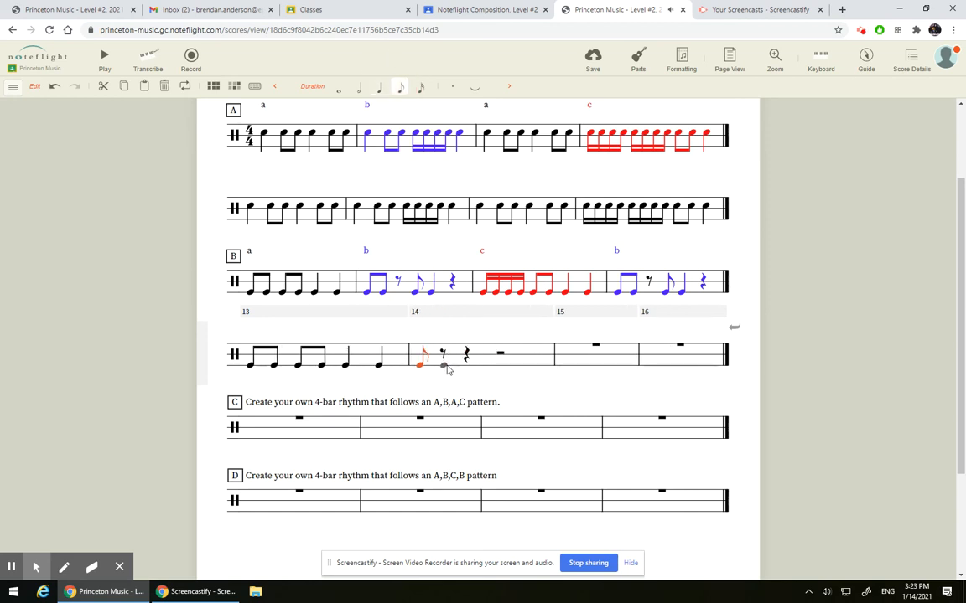
click(445, 367)
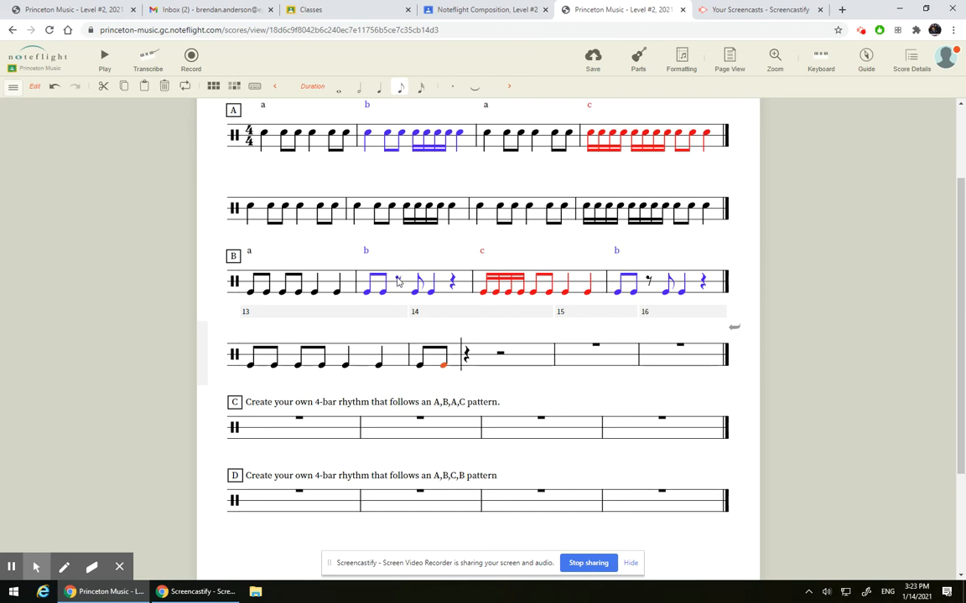
click(467, 365)
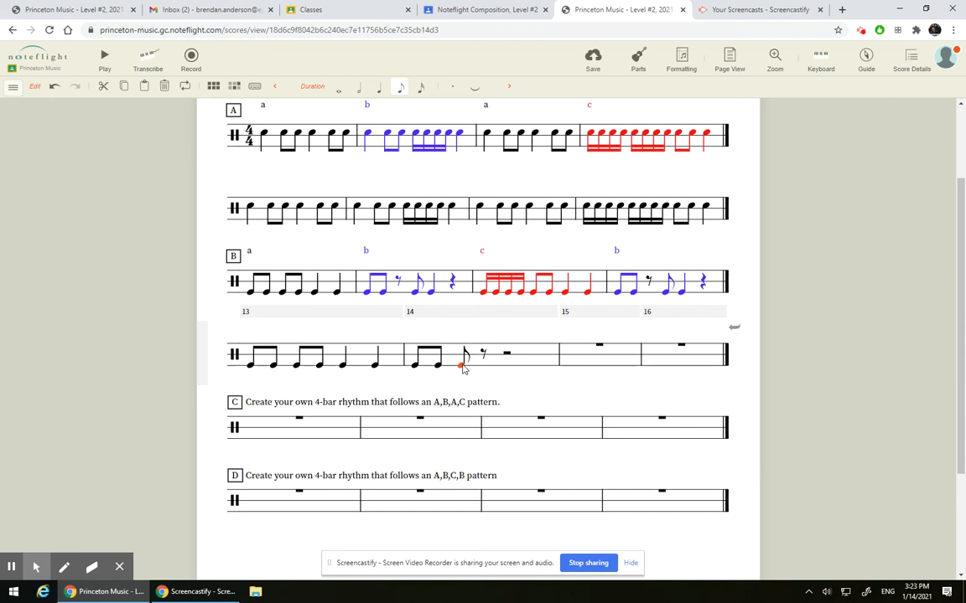
key(r)
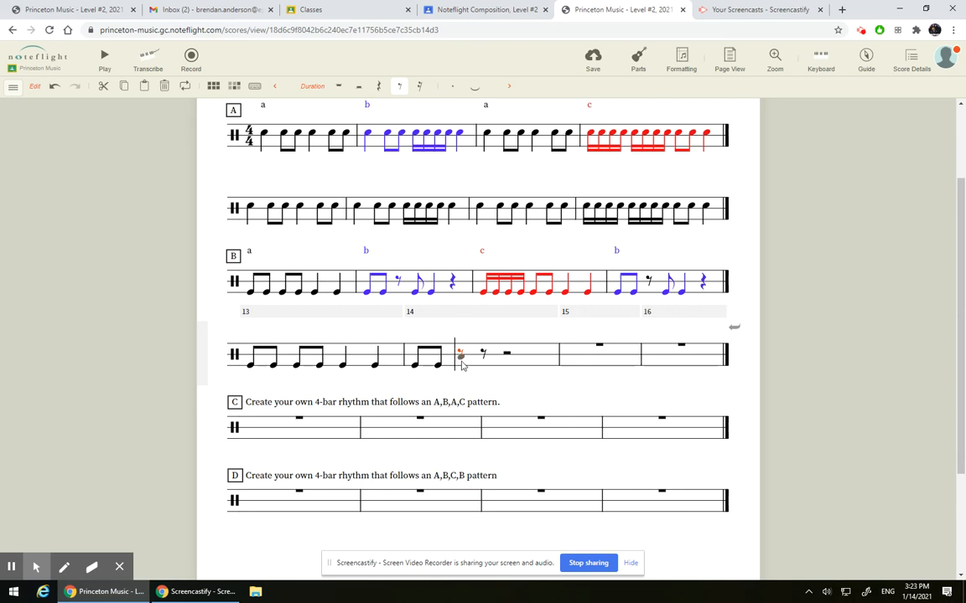
click(462, 363)
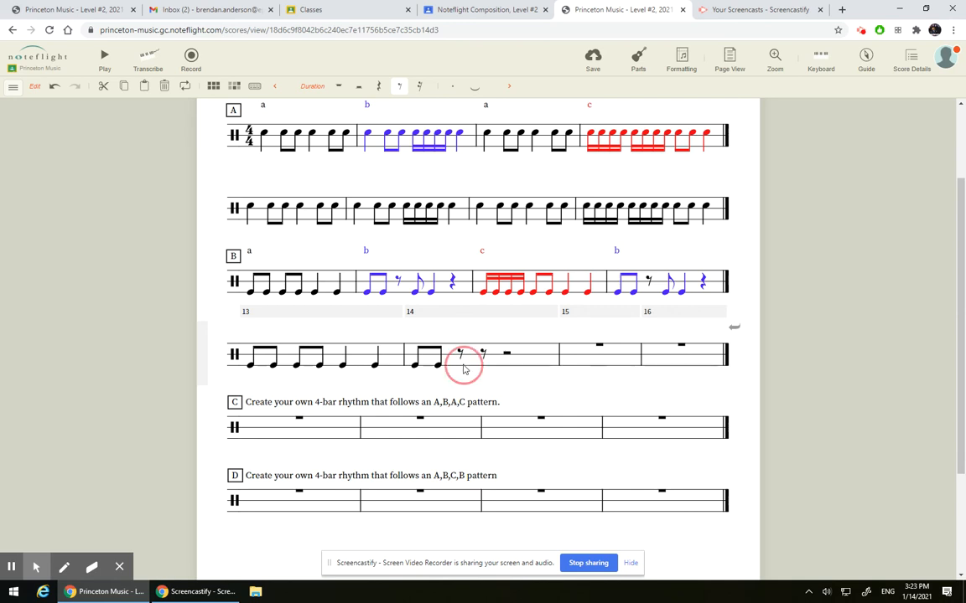
key(Delete)
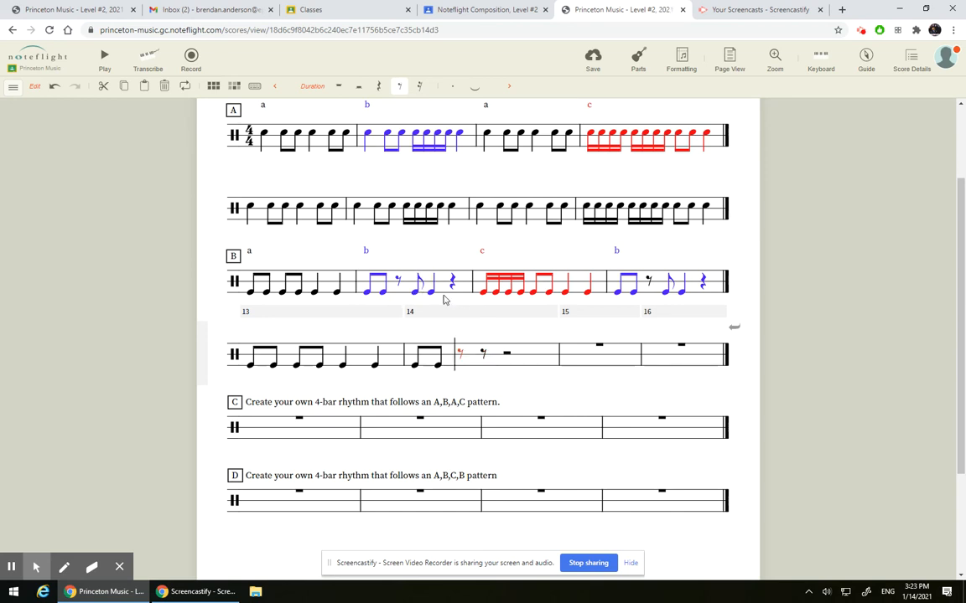
Add an eighth note on the second half of beat 2 and a quarter note on beat 3 of measure 14.
click(485, 355)
click(485, 367)
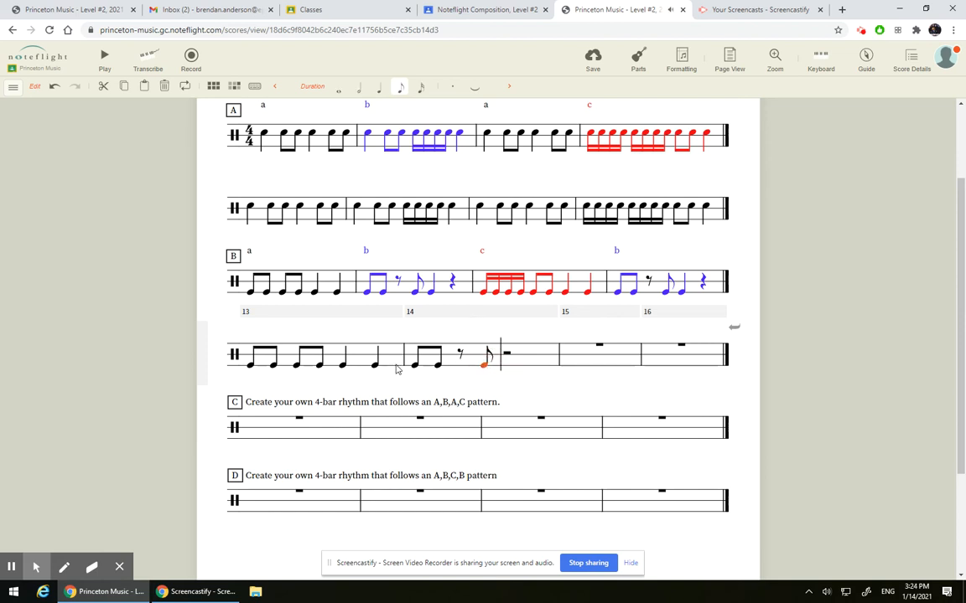
click(513, 368)
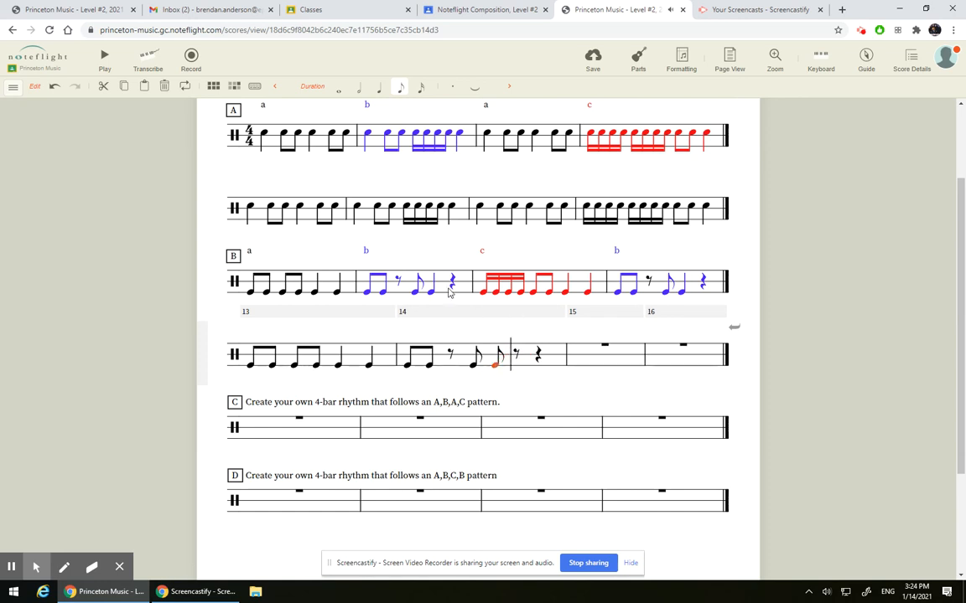
click(382, 92)
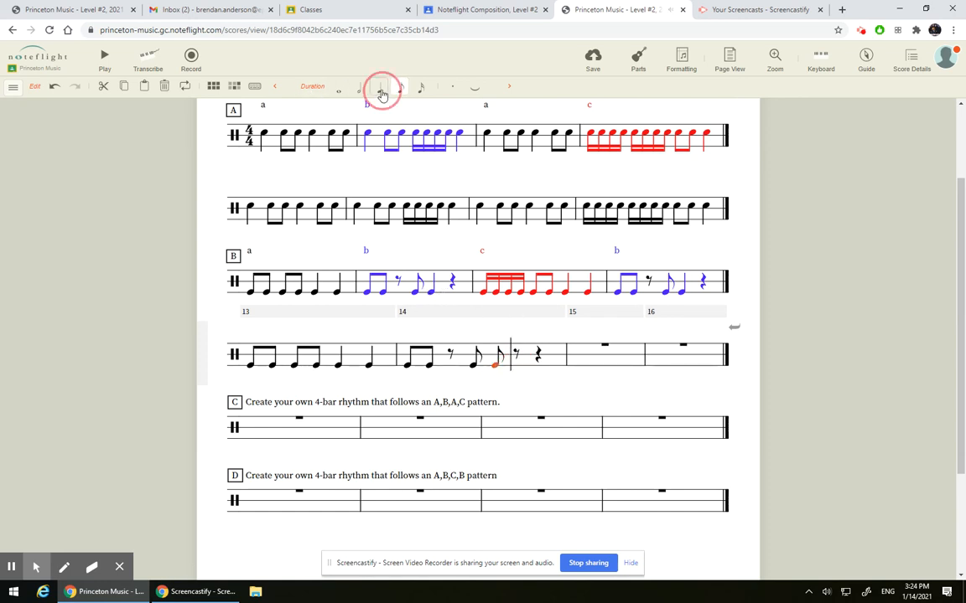
click(411, 289)
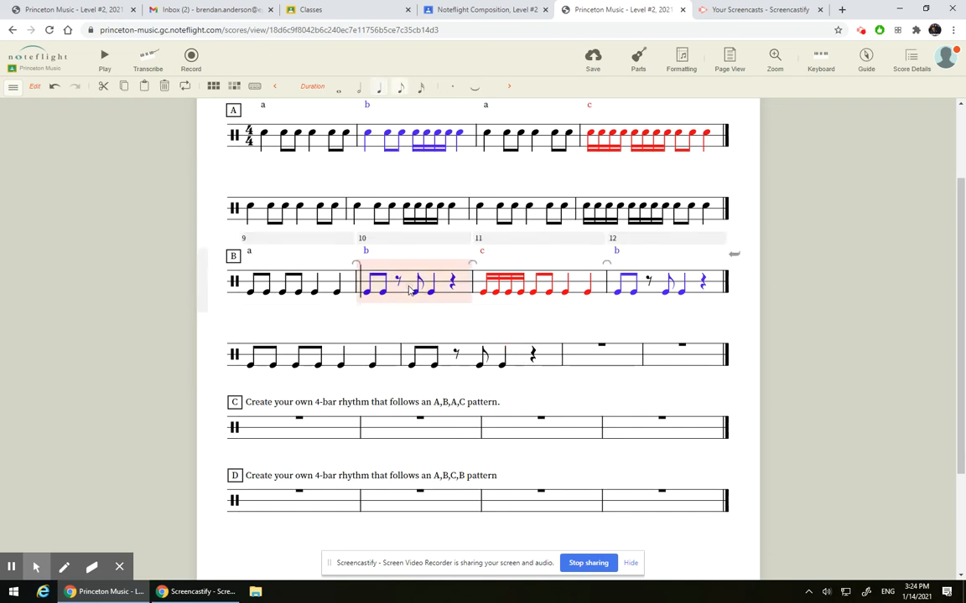
click(513, 358)
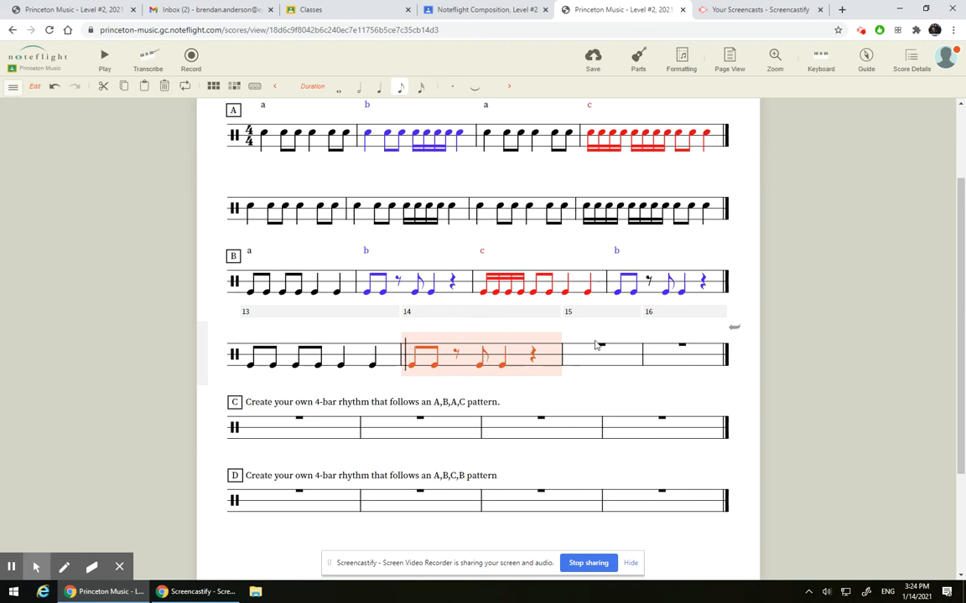
Enter four sixteenth notes on beat 1 of measure 15, following rhythm B's bar c.
click(499, 261)
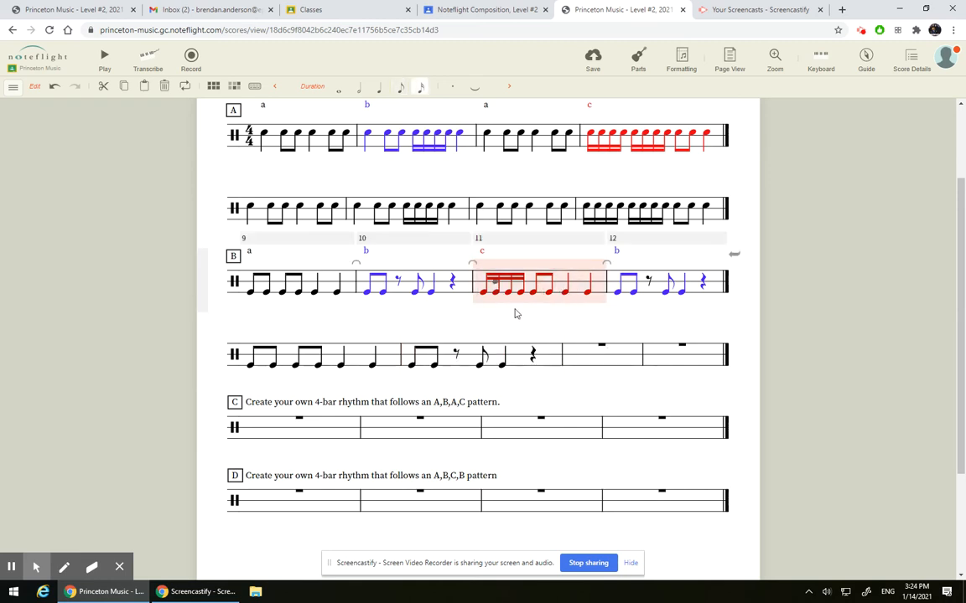
click(582, 360)
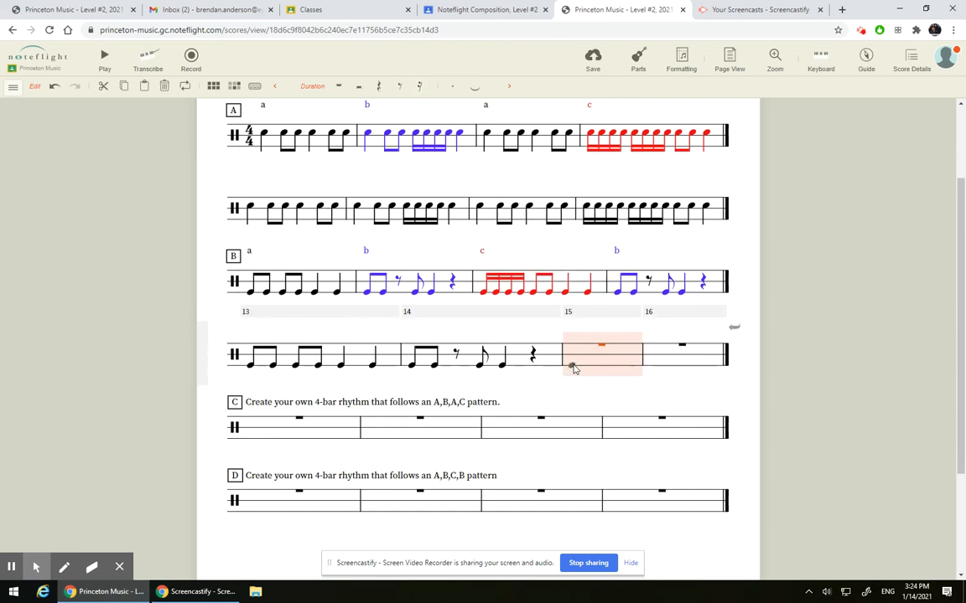
click(573, 366)
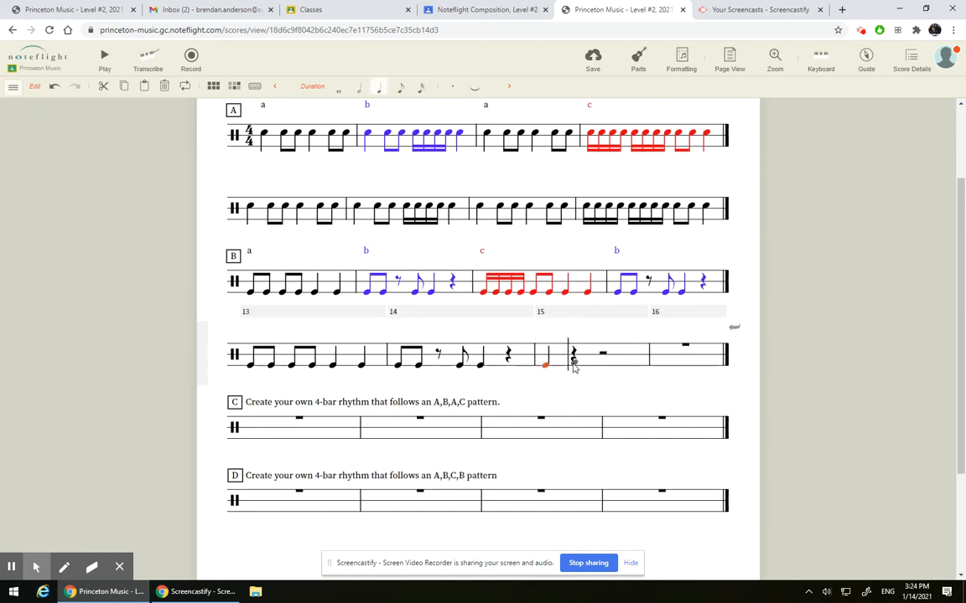
click(420, 89)
click(553, 366)
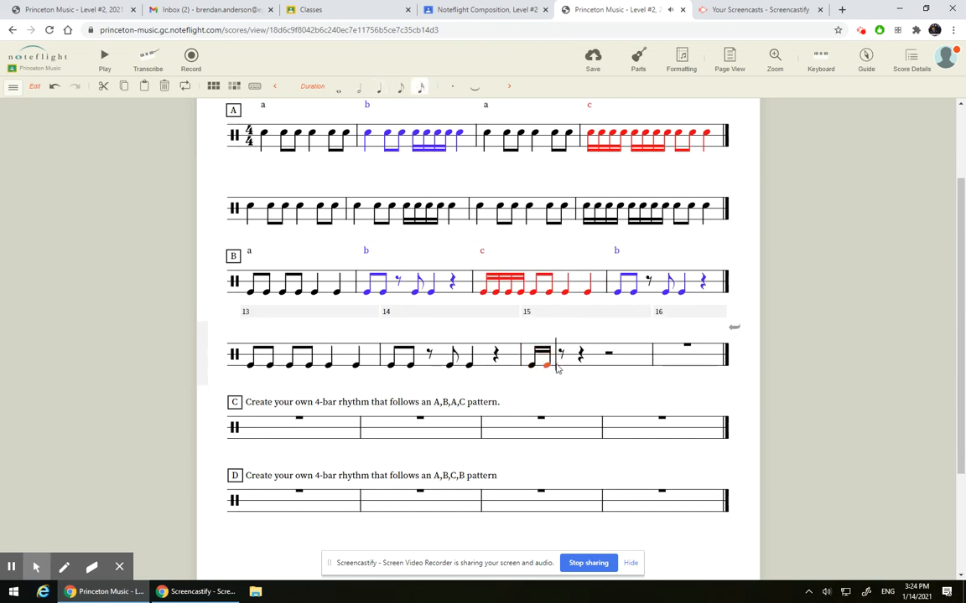
click(559, 367)
click(568, 367)
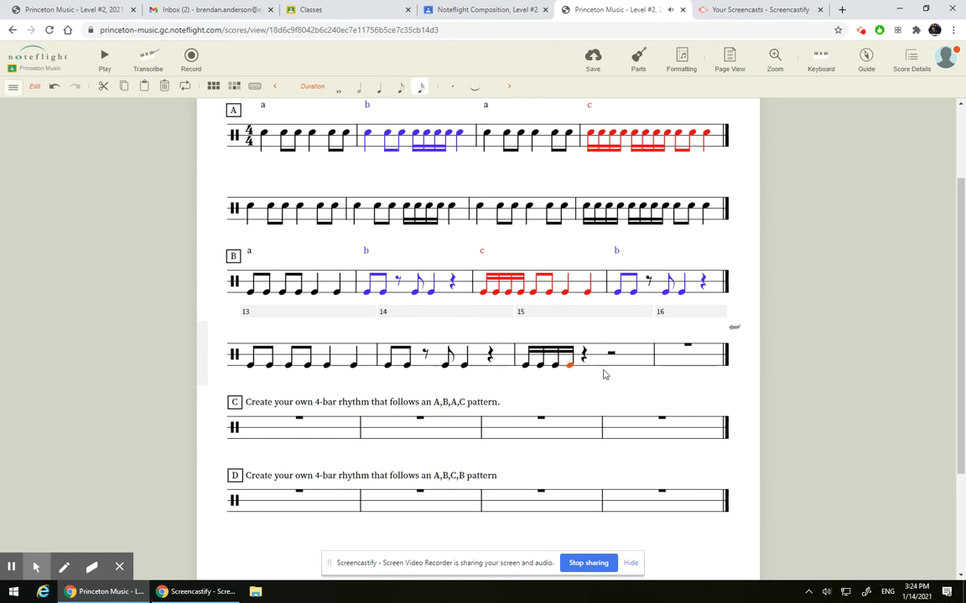
Complete measure 15 with two eighth notes on beat 2 and quarter notes on beats 3 and 4.
click(587, 367)
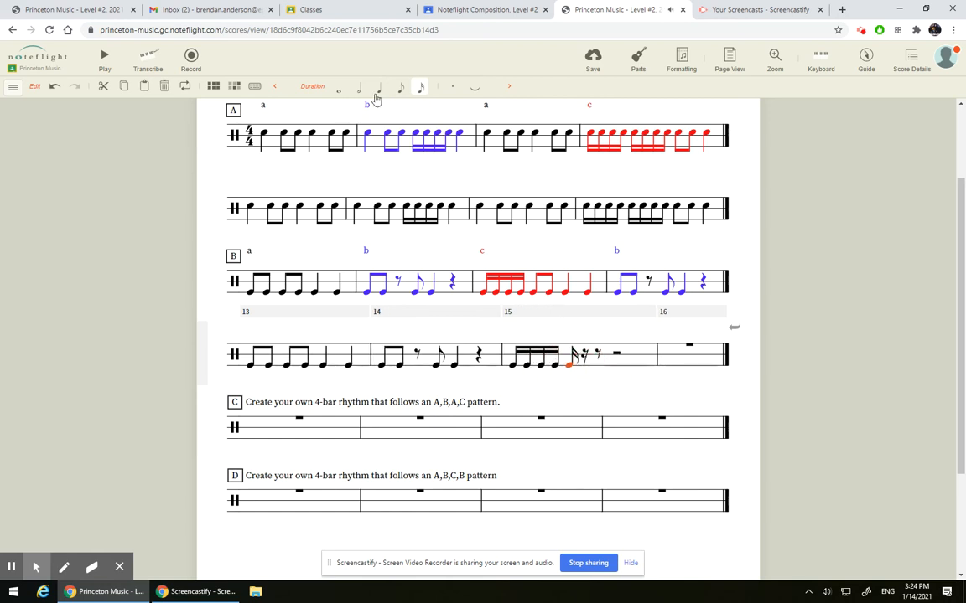
click(399, 90)
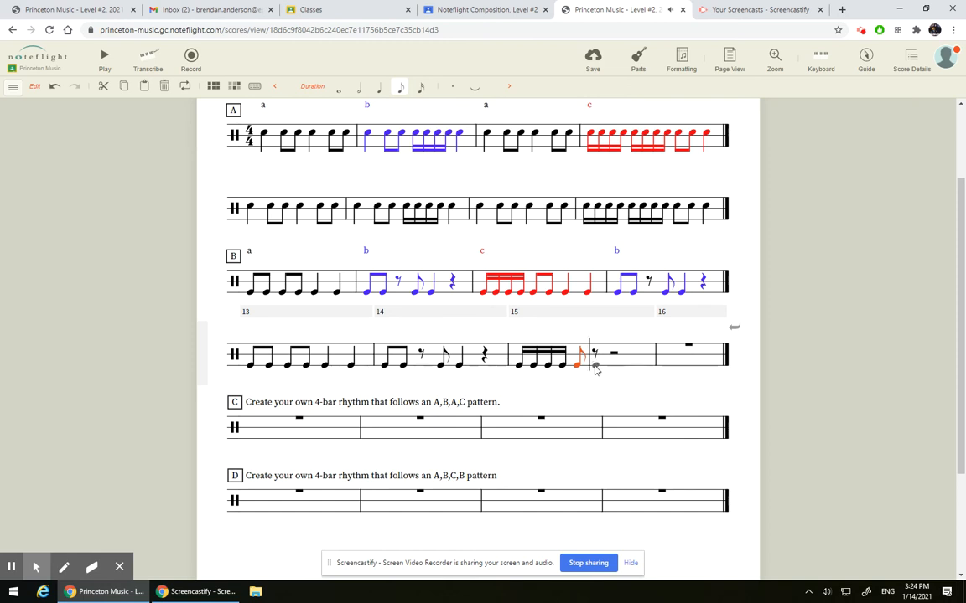
click(595, 366)
click(614, 366)
click(379, 88)
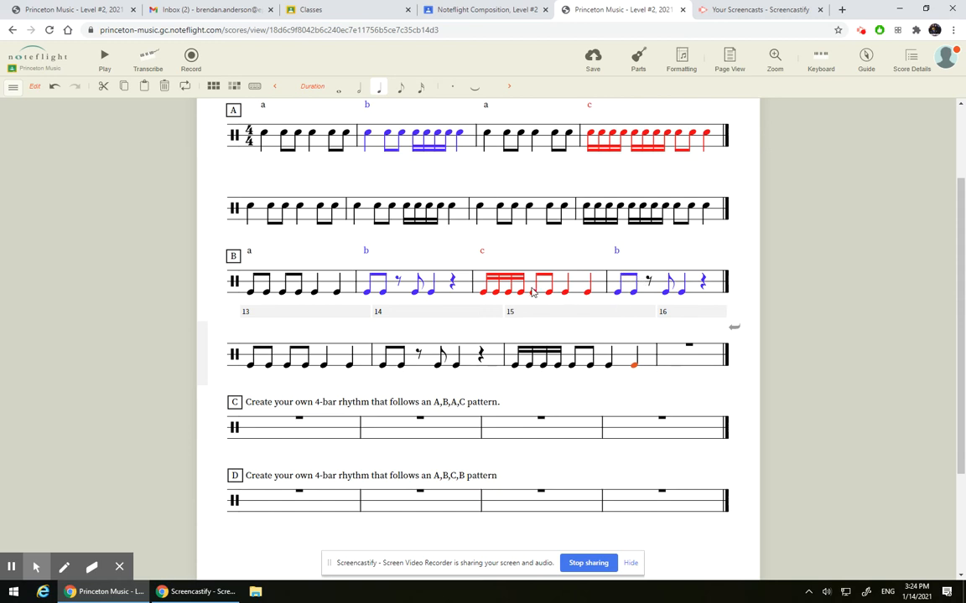
Start measure 16 with two eighth notes on beat 1 and an eighth rest at the start of beat 2, repeating bar b.
click(495, 285)
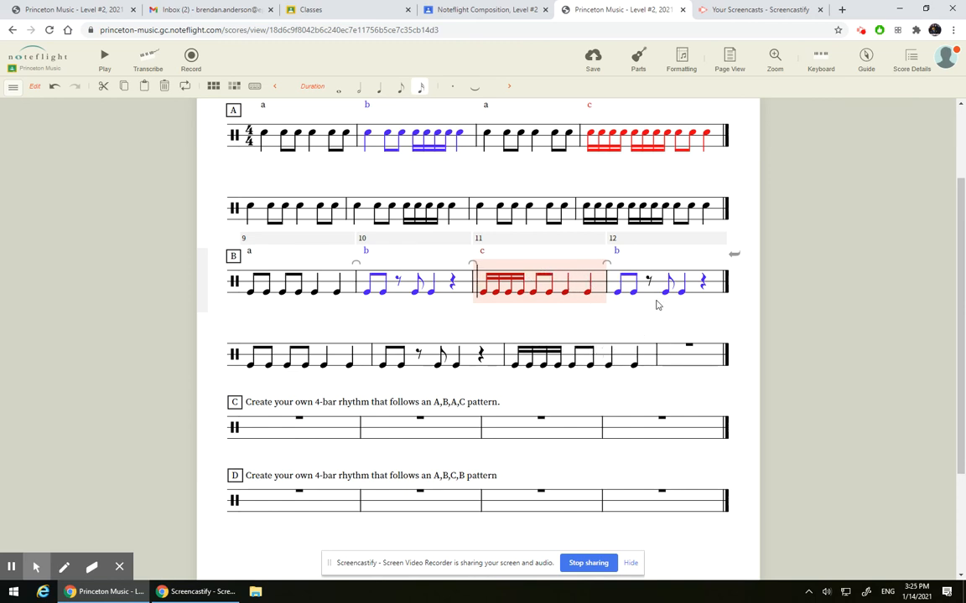
click(660, 287)
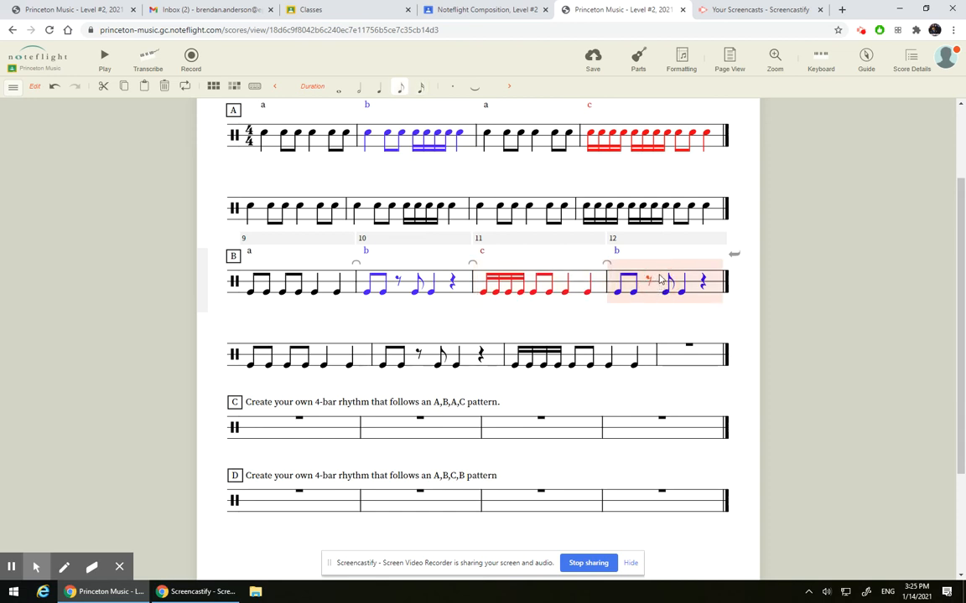
click(465, 287)
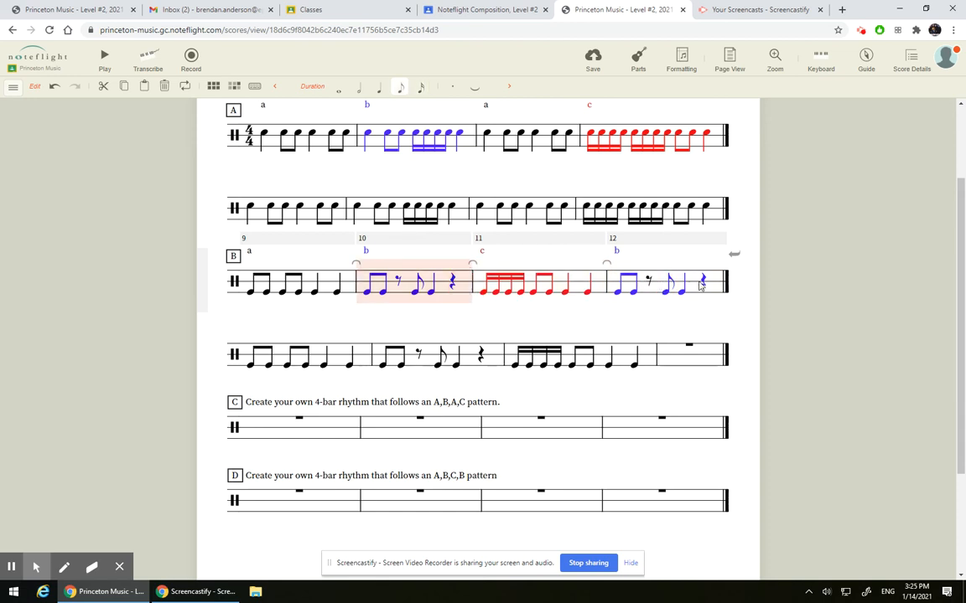
click(425, 360)
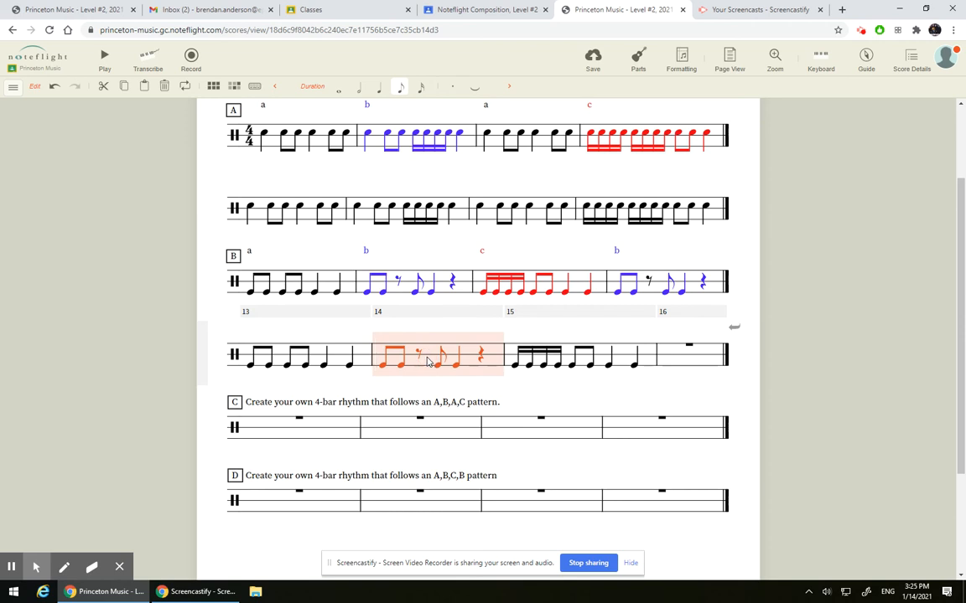
click(683, 365)
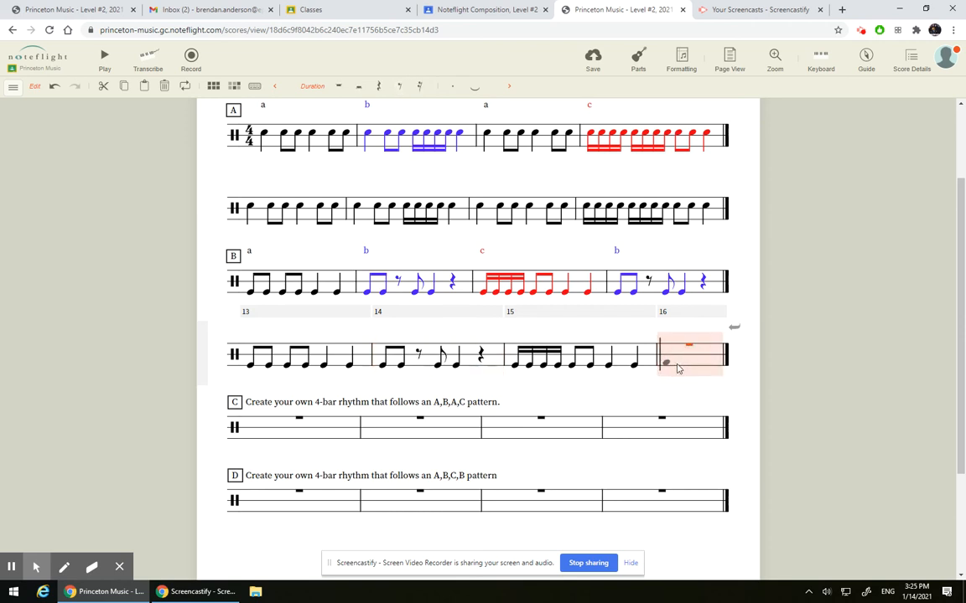
click(675, 367)
click(402, 89)
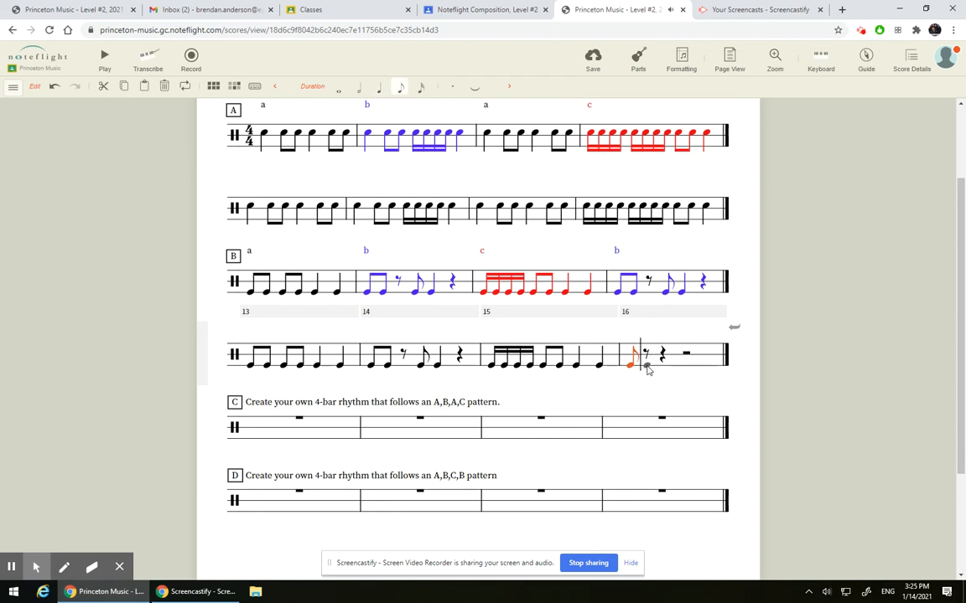
click(647, 366)
click(662, 367)
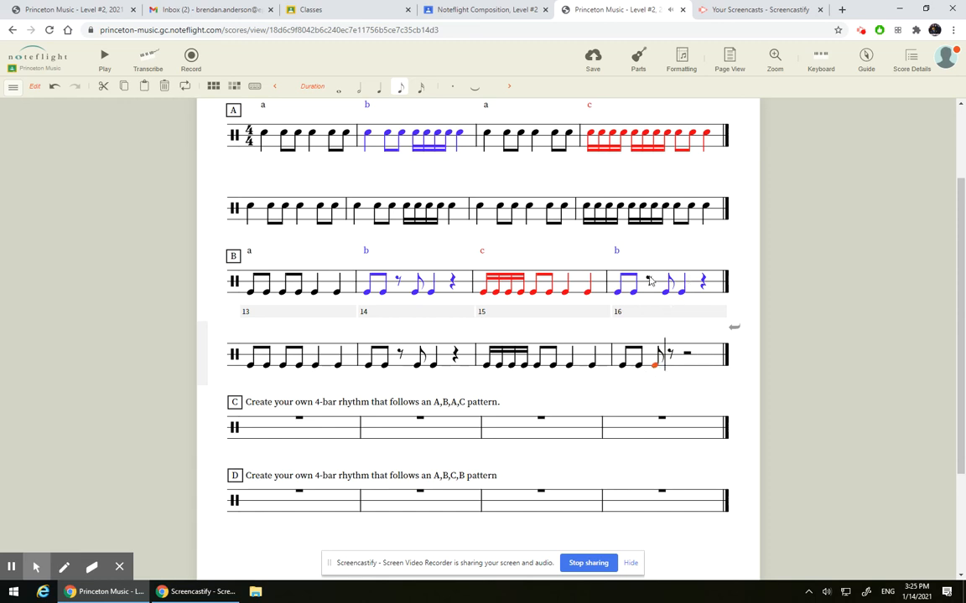
key(Delete)
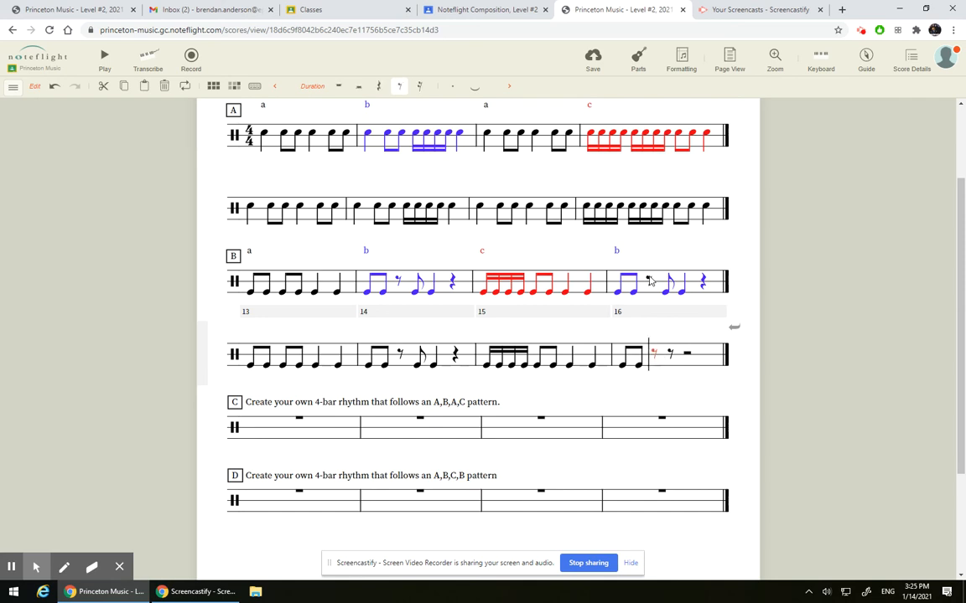
Complete measure 16 with an eighth note on the second half of beat 2 and a quarter note on beat 3.
click(671, 354)
click(671, 366)
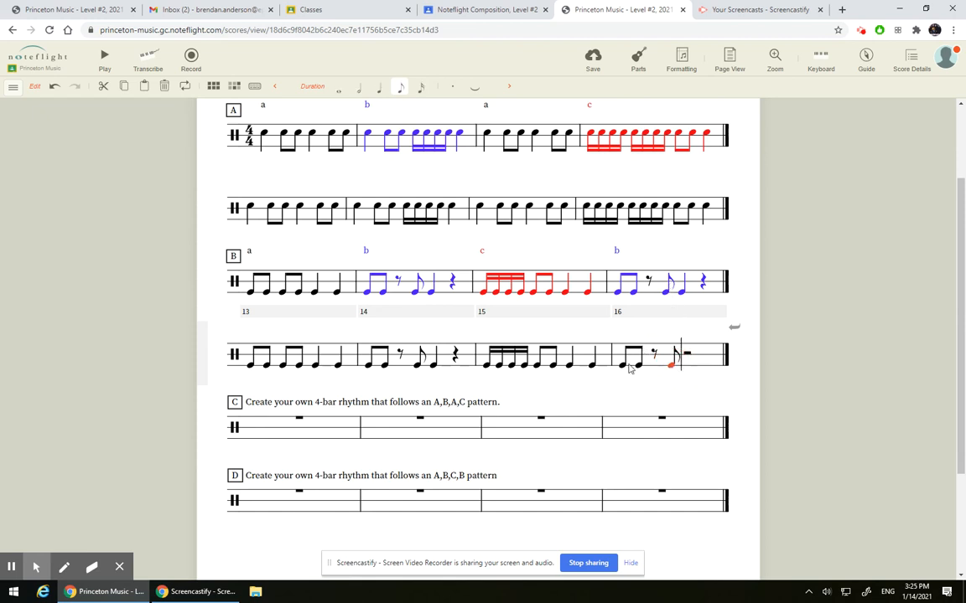
click(693, 364)
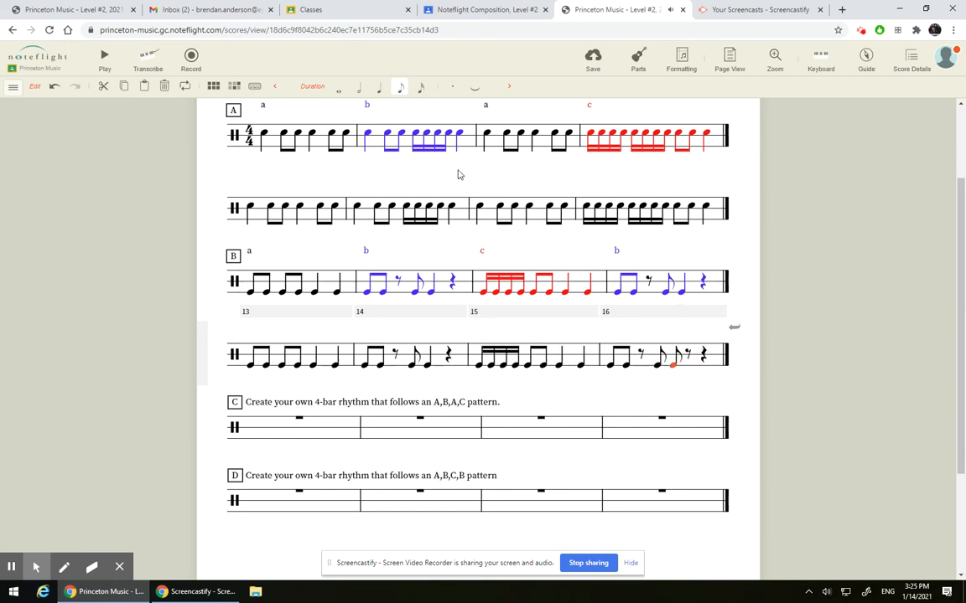
click(379, 95)
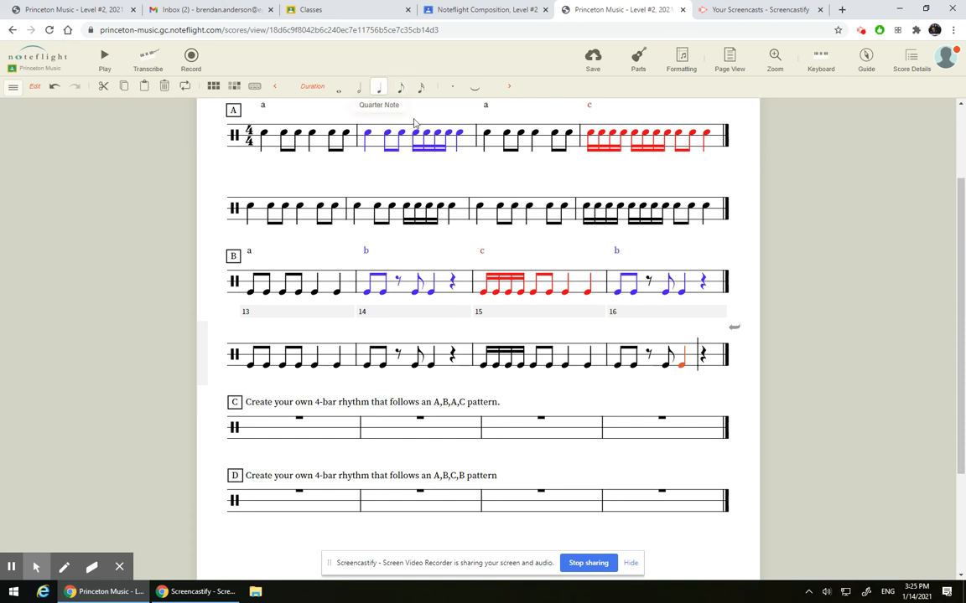
click(746, 355)
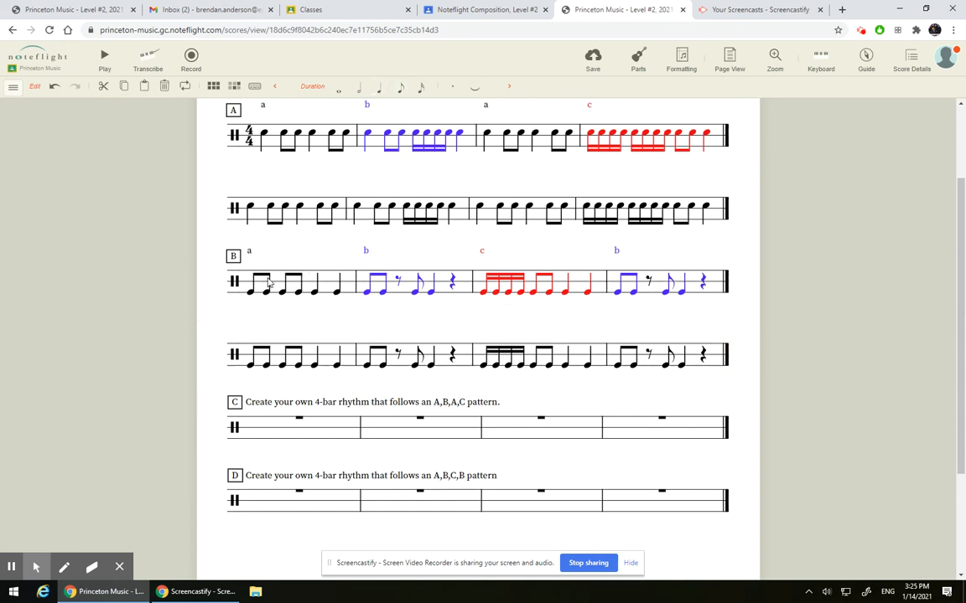
Play back the score from rhythm B's first note in measure 9 through the copied stave, and stop playback.
click(248, 295)
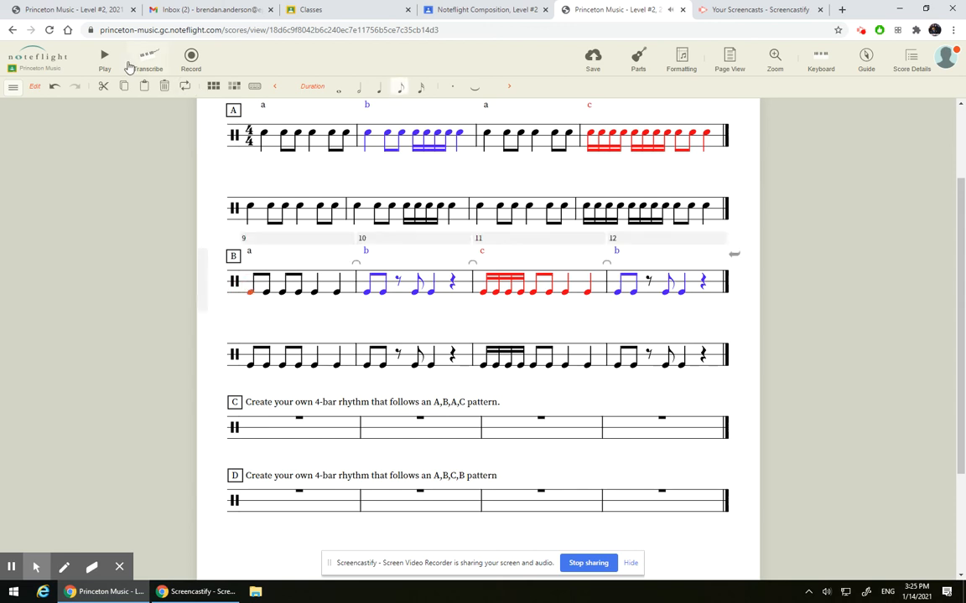
click(104, 57)
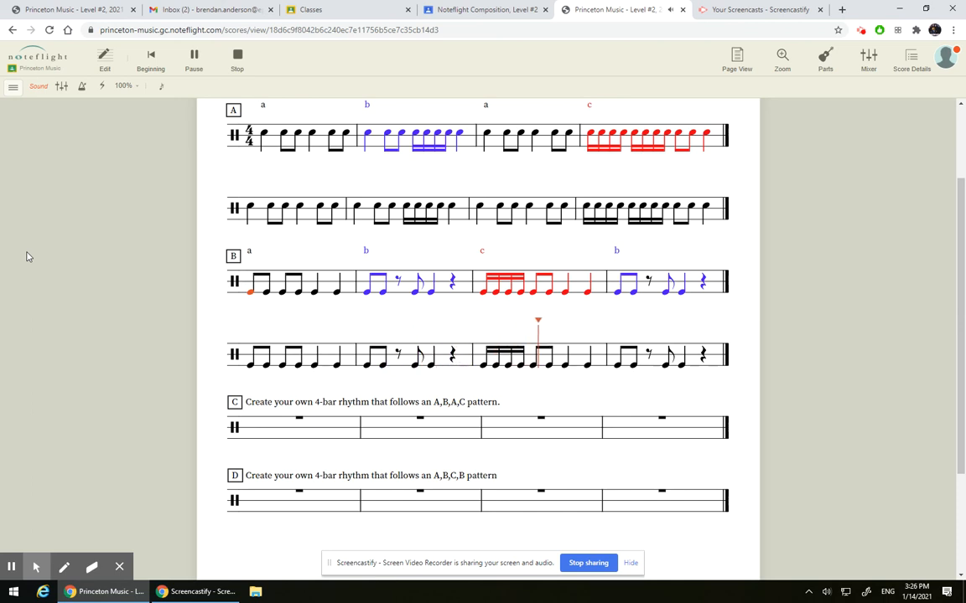
click(238, 61)
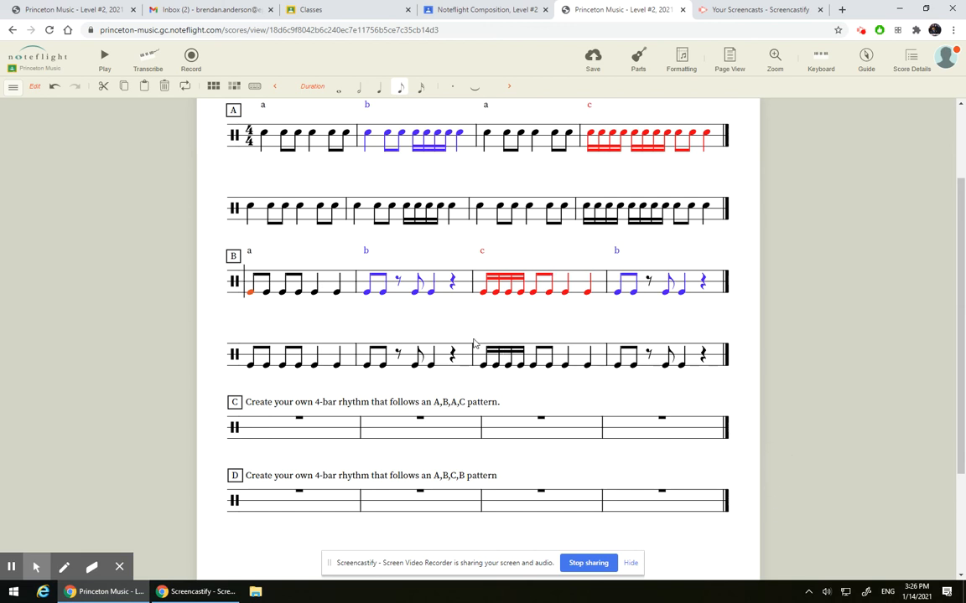
Review how the A,B,A,C and A,B,C,B example rhythms correspond to the blank four-bar staves in sections C and D.
scroll(478, 344, up, 2)
scroll(472, 346, down, 1)
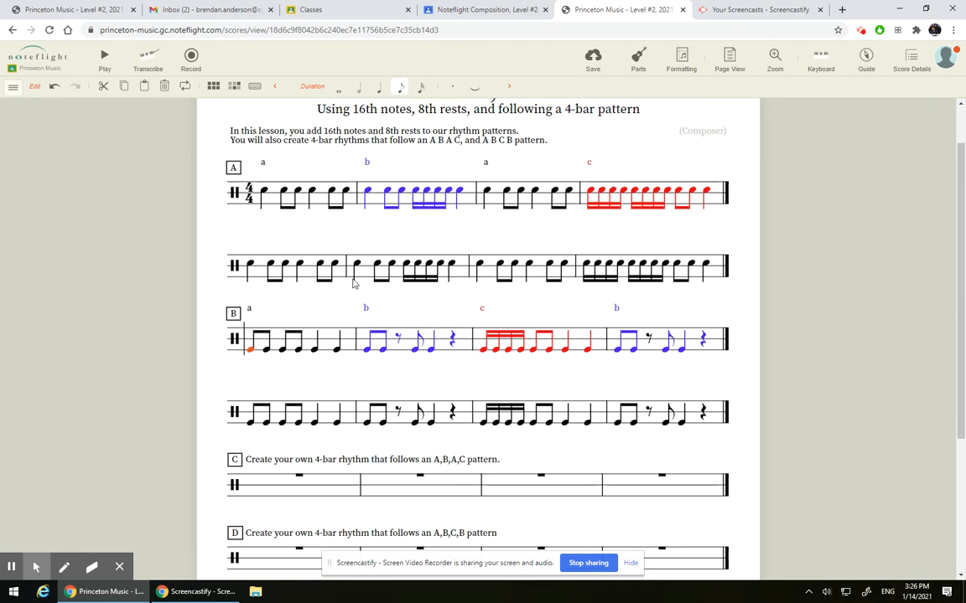
scroll(499, 270, down, 2)
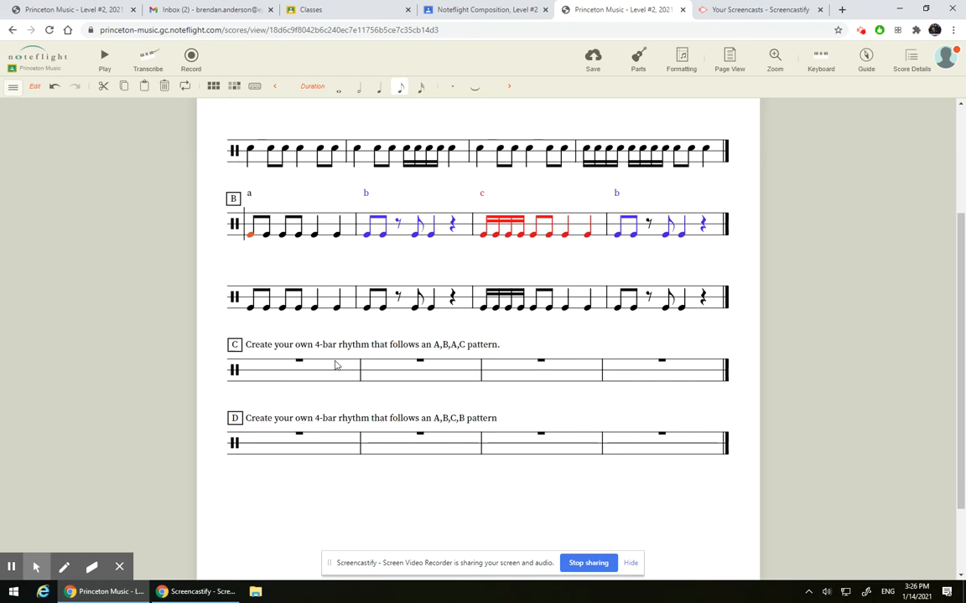
scroll(334, 362, up, 3)
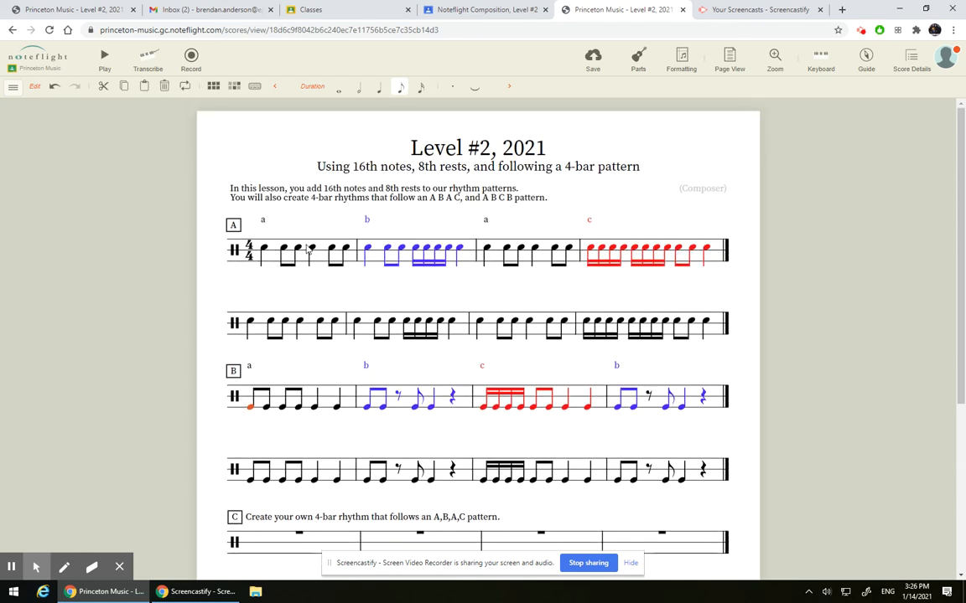
scroll(231, 296, down, 3)
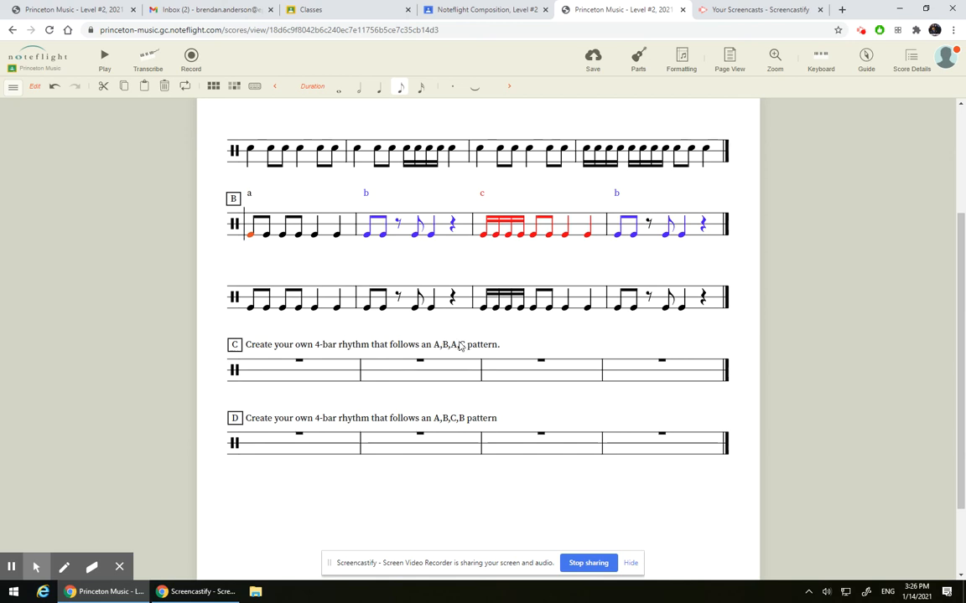
scroll(384, 287, up, 2)
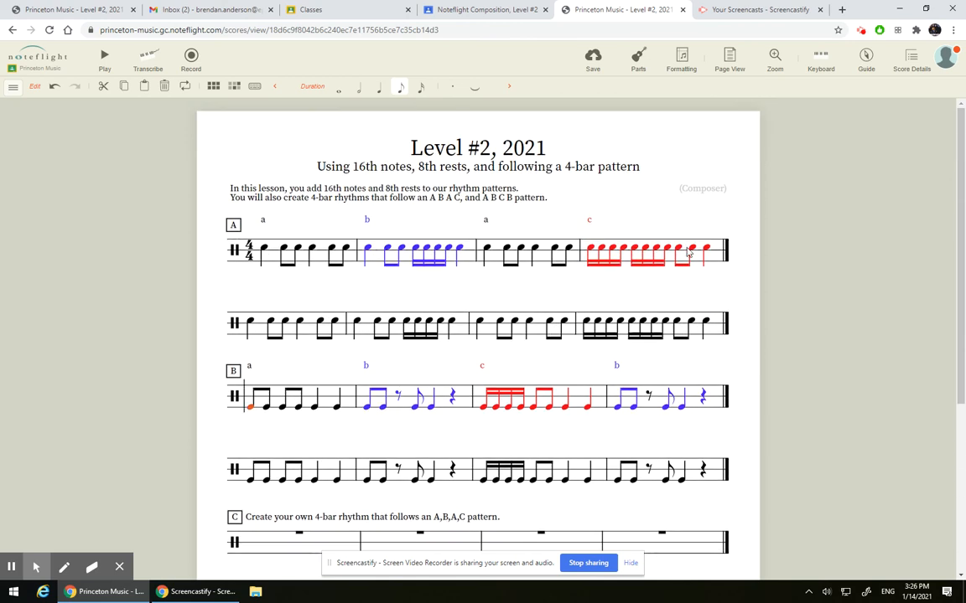
scroll(280, 227, down, 3)
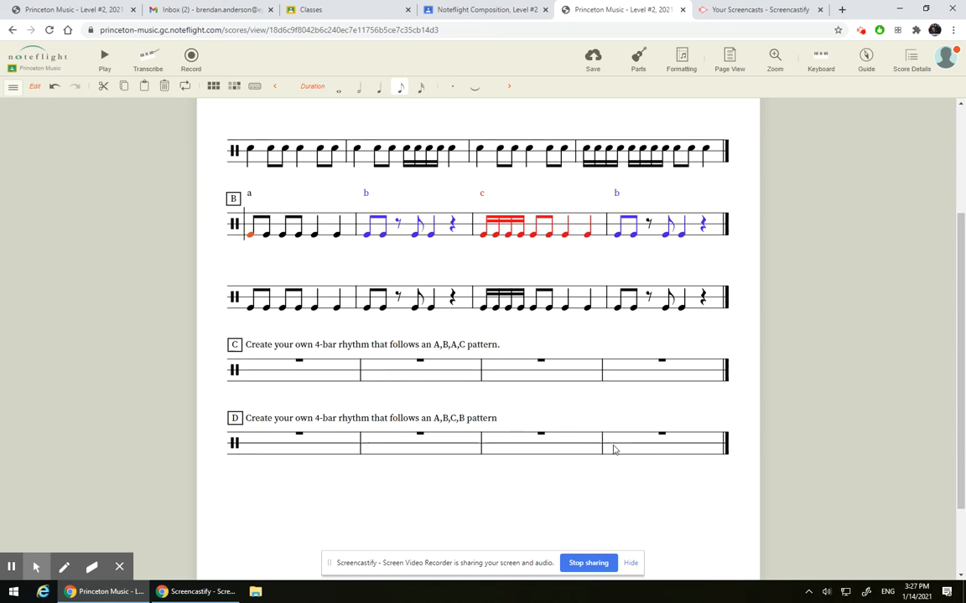
scroll(314, 377, up, 2)
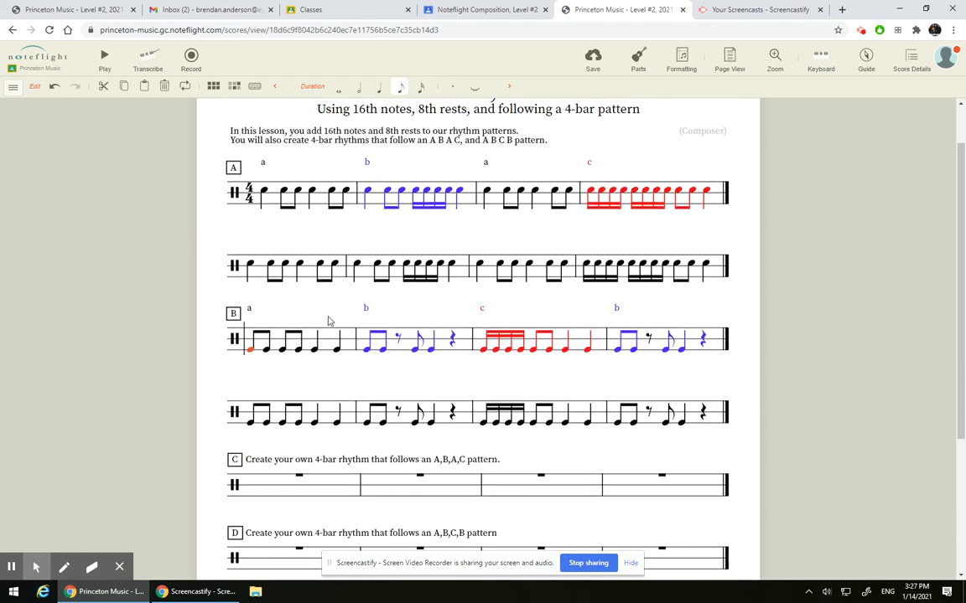
scroll(328, 319, down, 2)
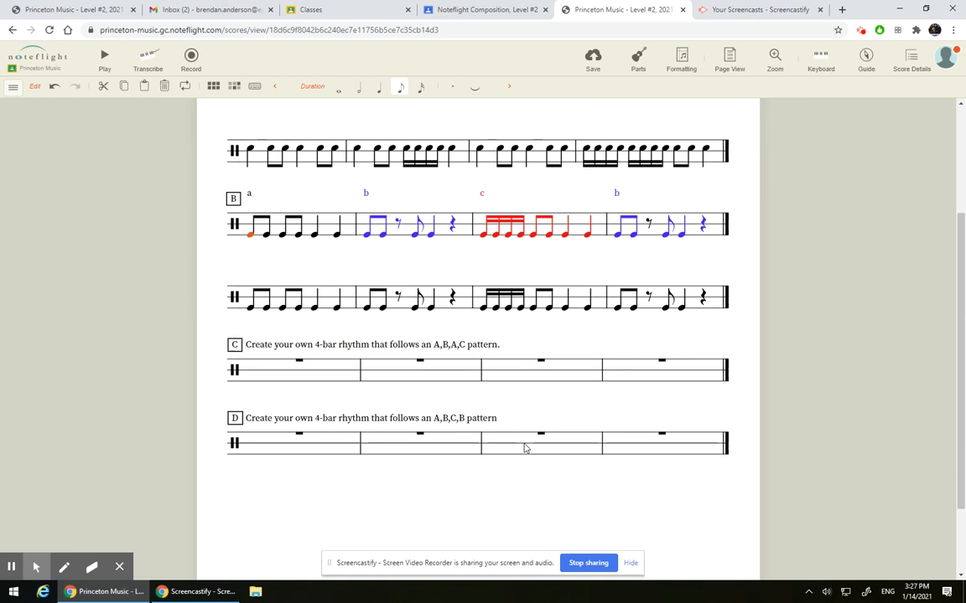
Turn in the score for the Noteflight Composition, Level #2 assignment, unsubmitting and resubmitting it once.
click(912, 66)
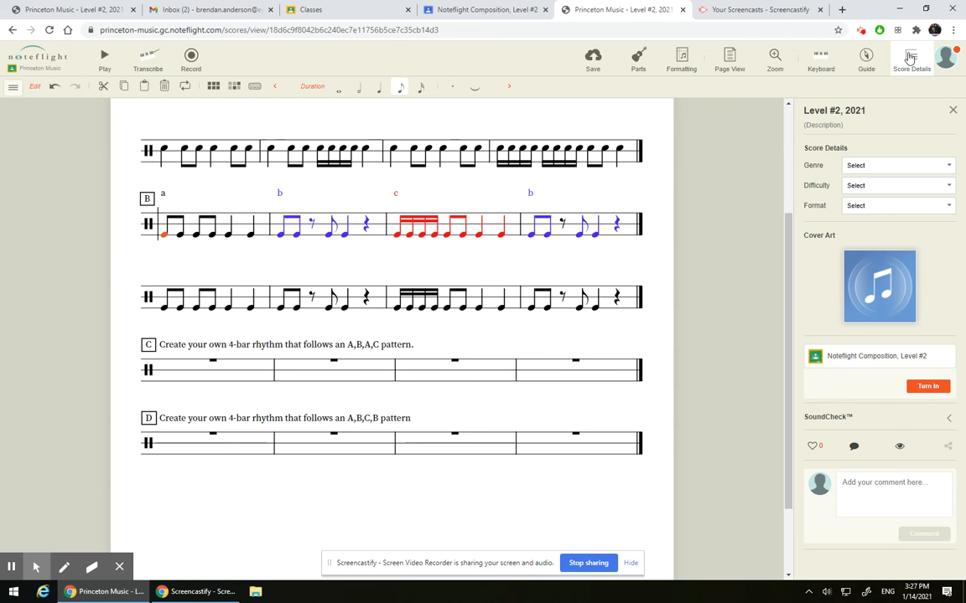
click(929, 387)
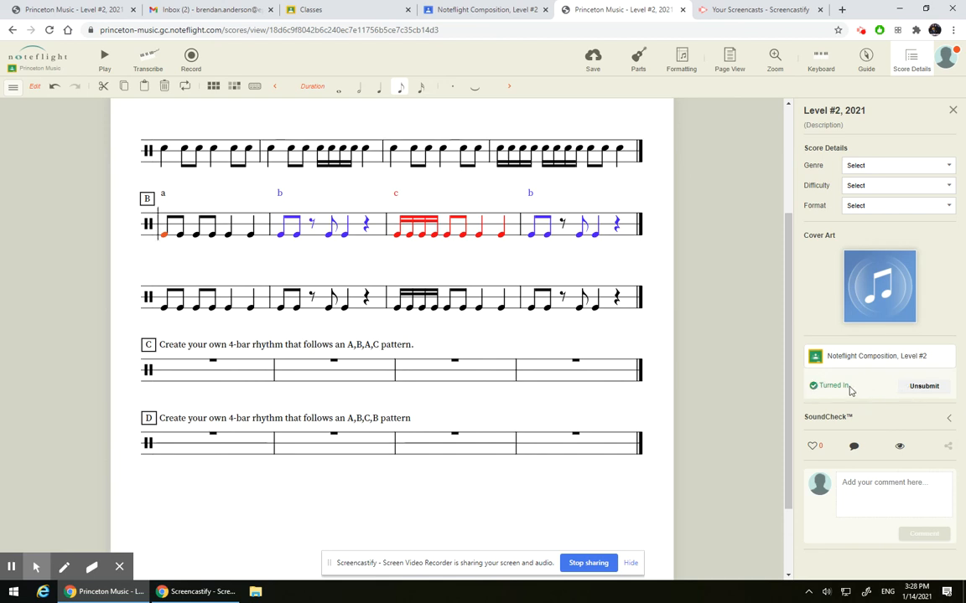
click(930, 389)
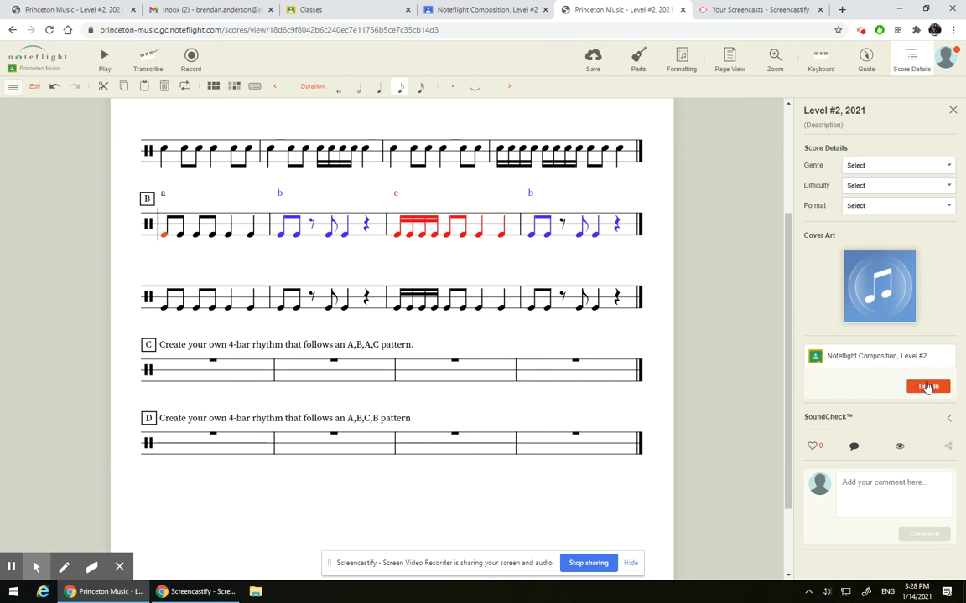
click(927, 387)
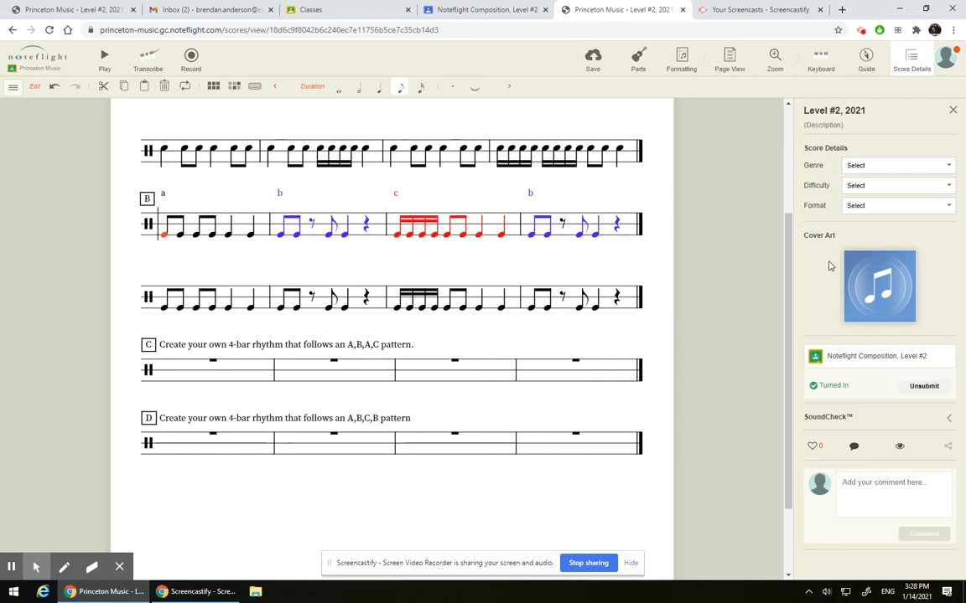
scroll(756, 283, up, 1)
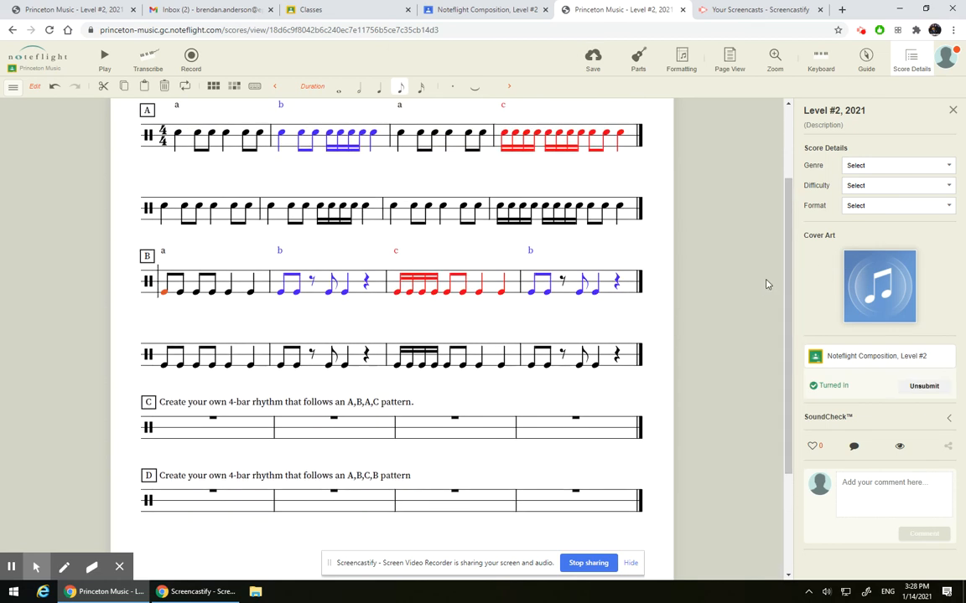